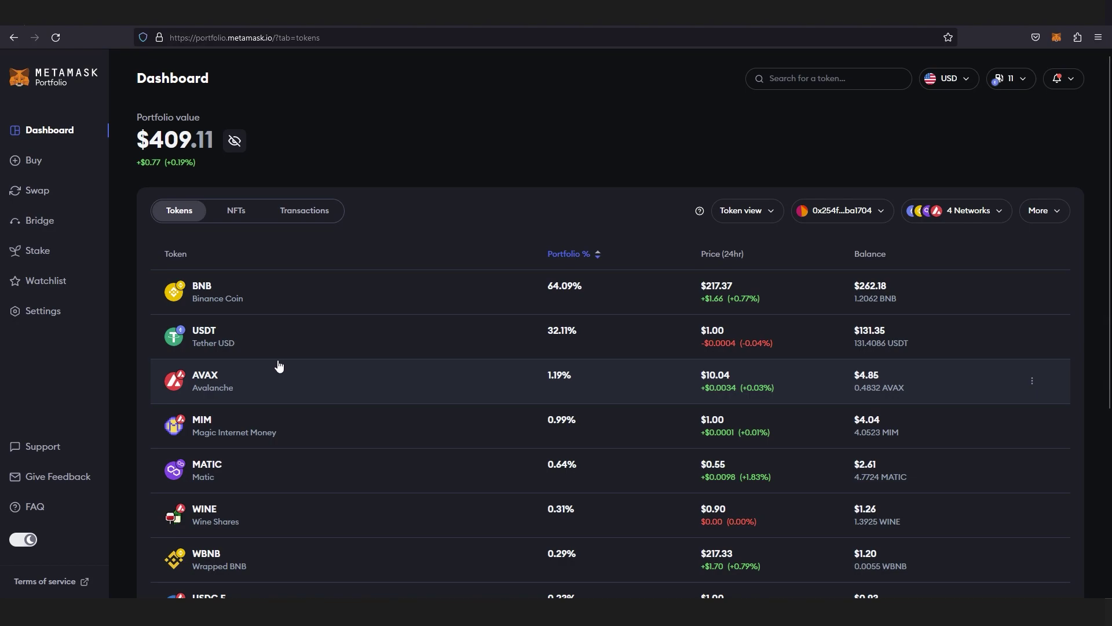
View the portfolio's Swap and Bridge pages, return to the dashboard and show the wallet's NFTs
click(45, 199)
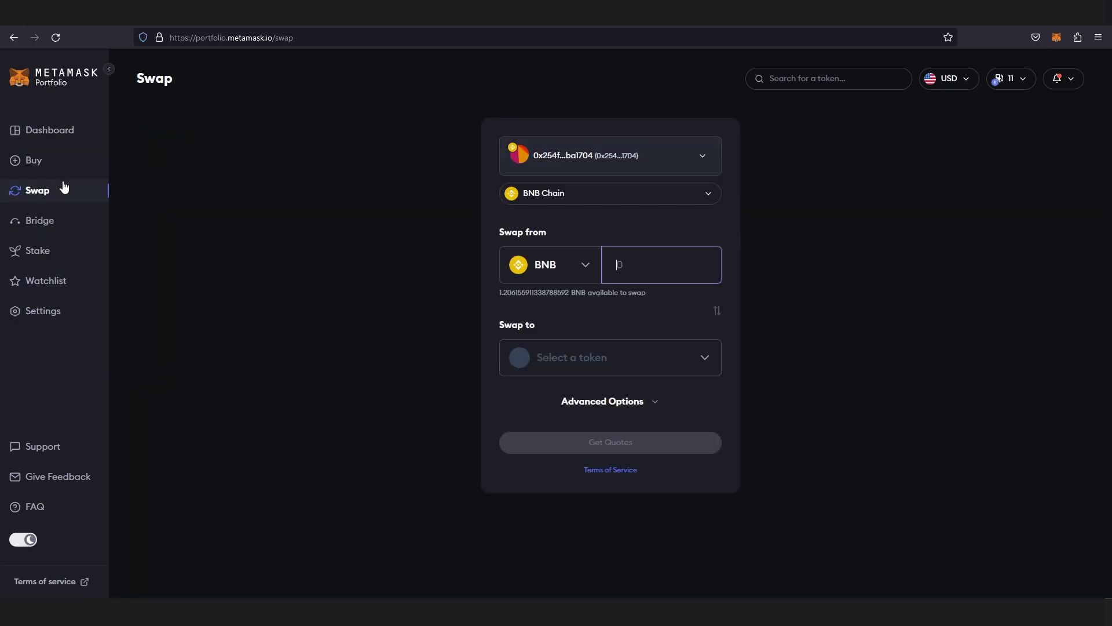
click(41, 226)
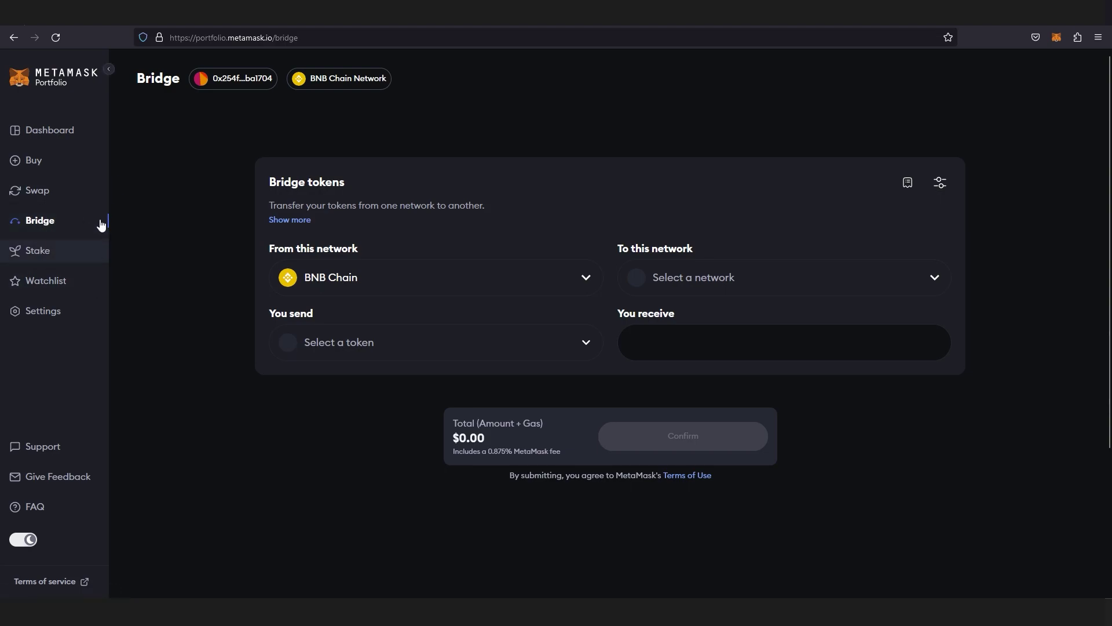
click(70, 132)
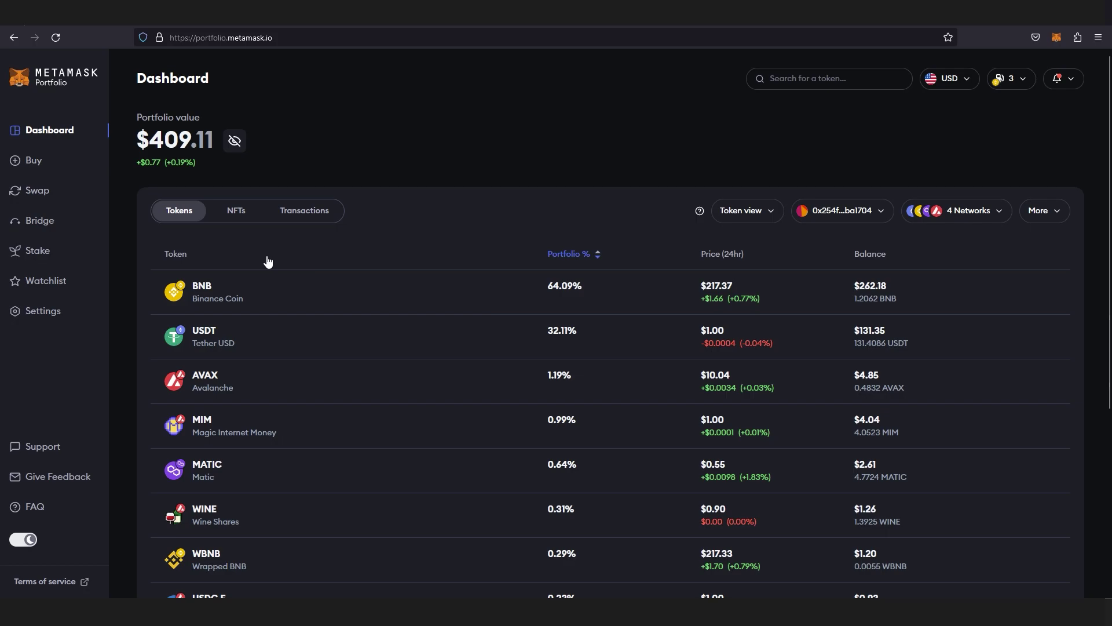
click(236, 211)
scroll(290, 261, down, 3)
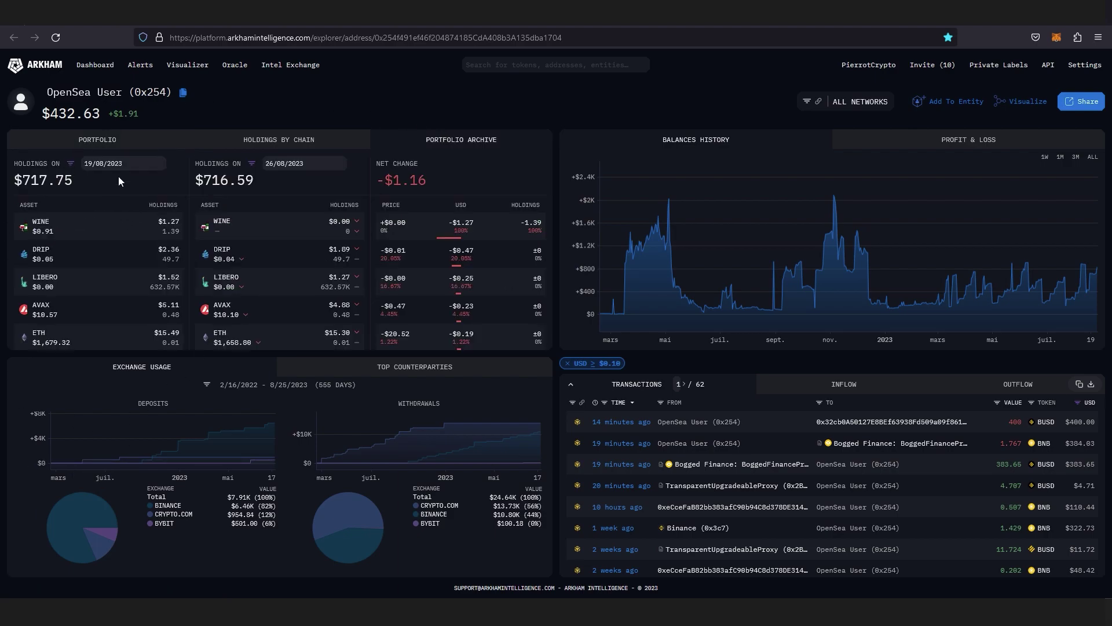
Check the start-date calendar of the archived holdings and review the wallet's inflow and outflow transactions
click(120, 164)
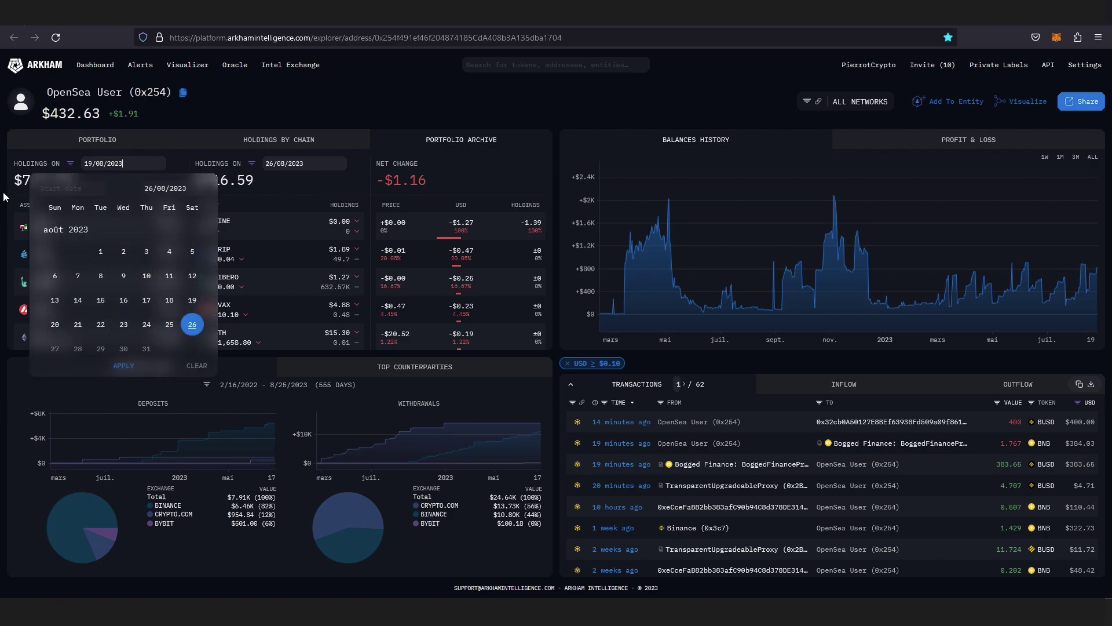
click(366, 165)
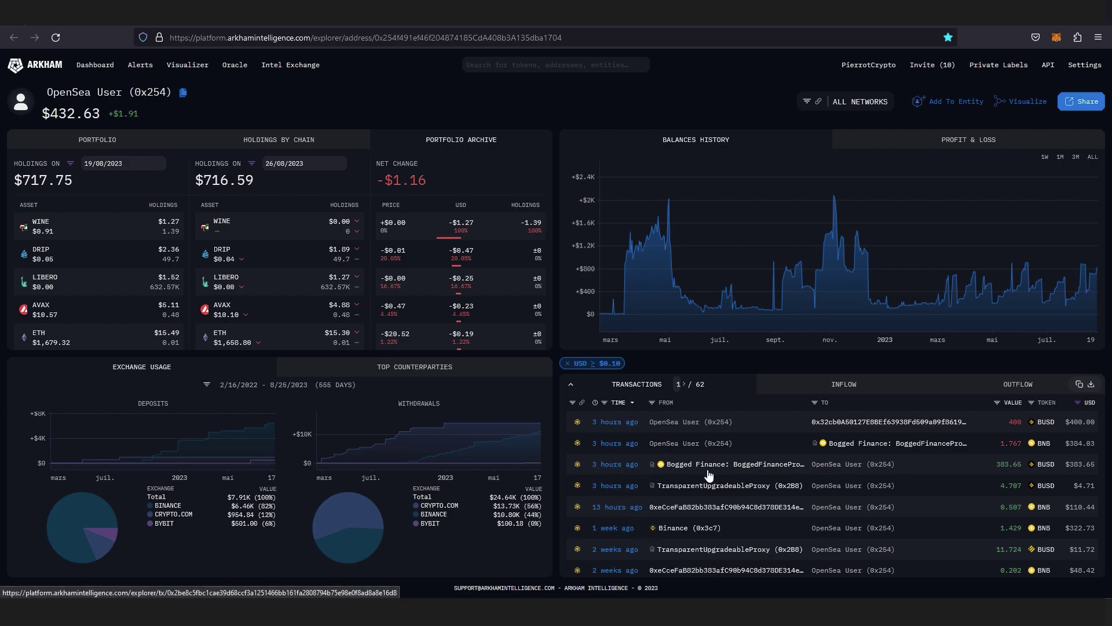
click(822, 380)
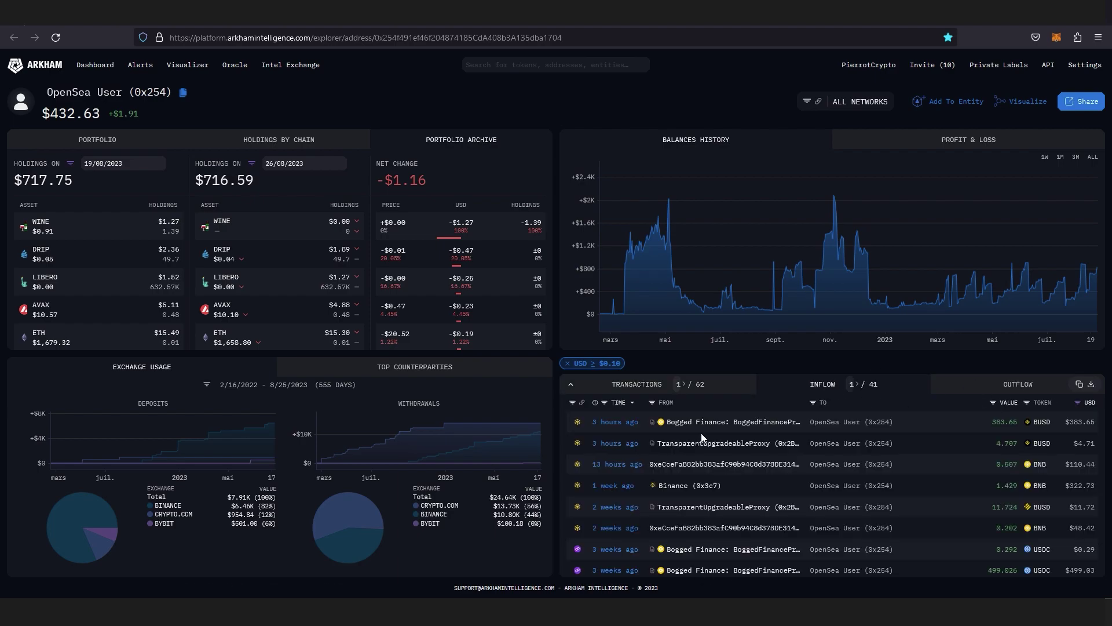
click(1032, 386)
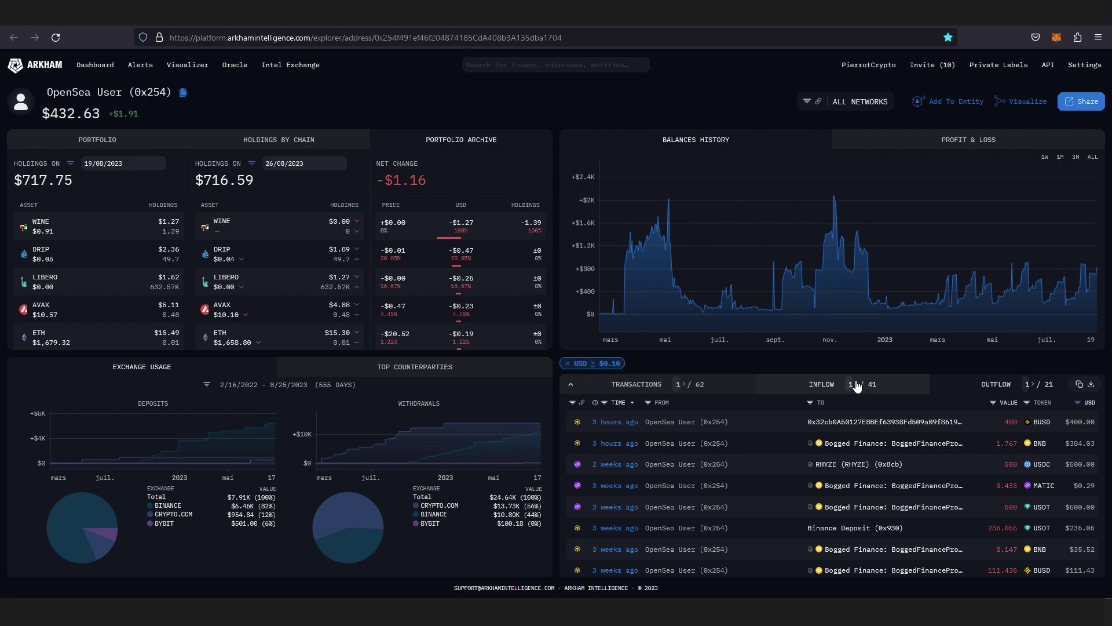
Open the custom dashboards and browse the units that can be added to a dashboard
click(98, 64)
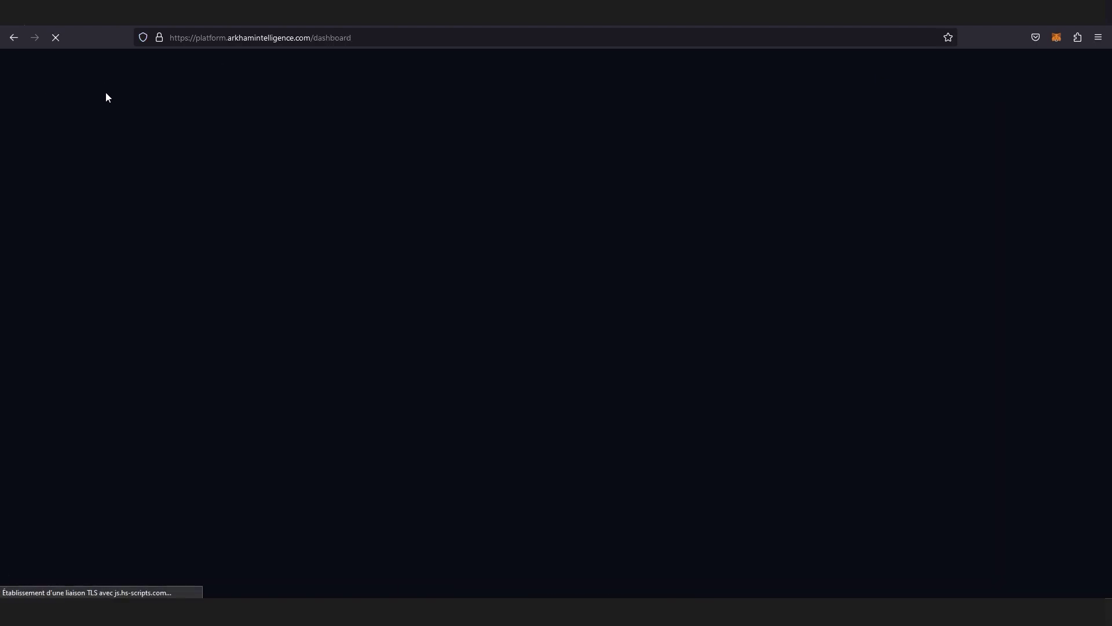
click(103, 202)
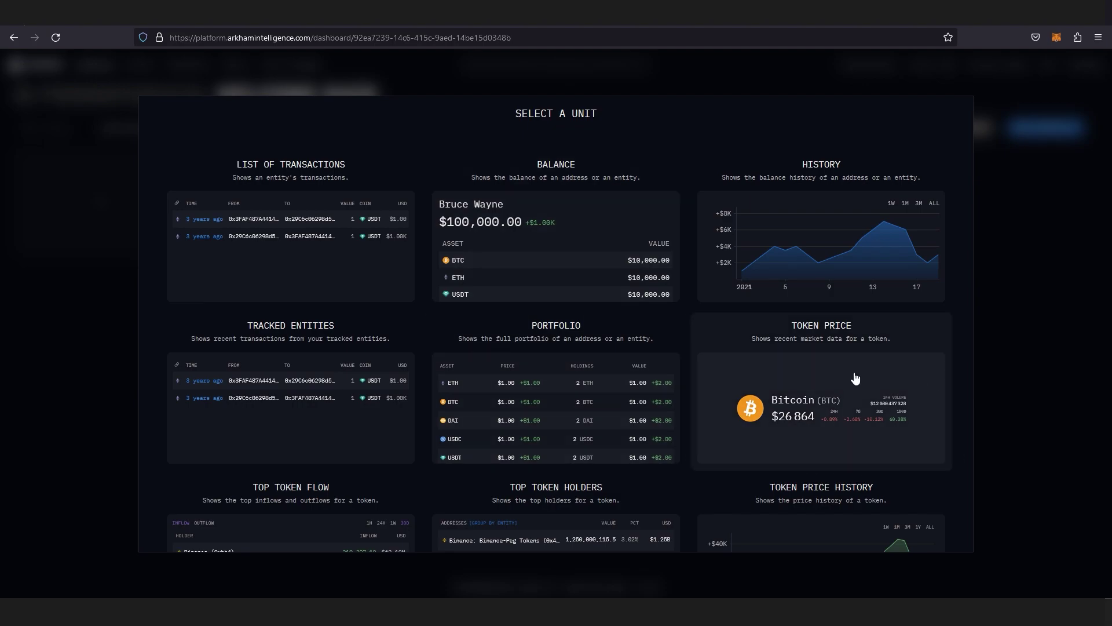
scroll(855, 377, down, 5)
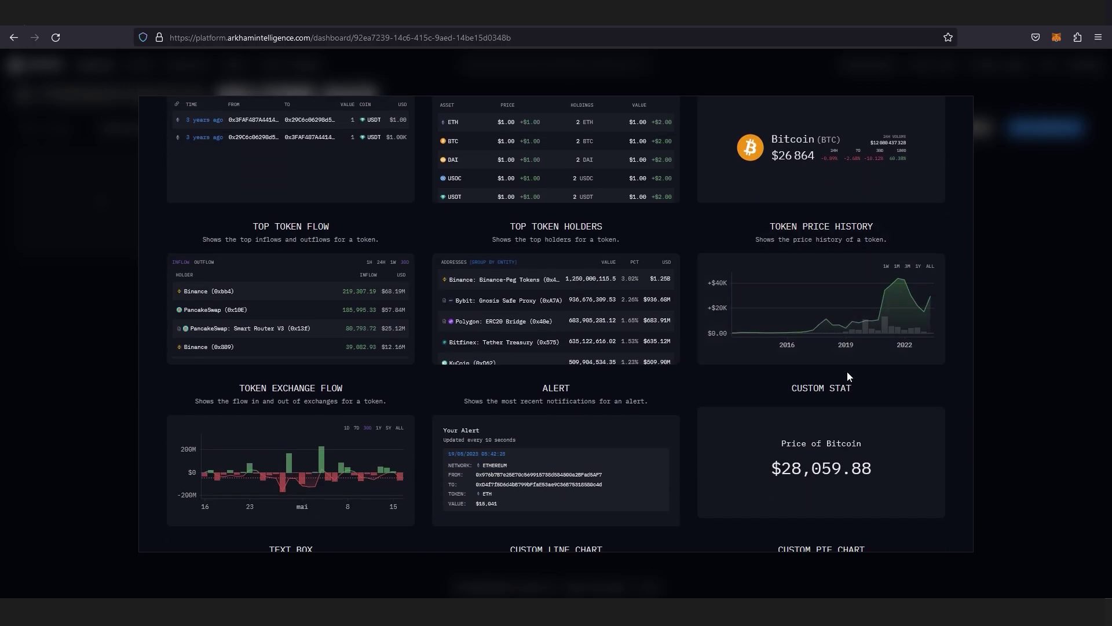
scroll(458, 371, up, 3)
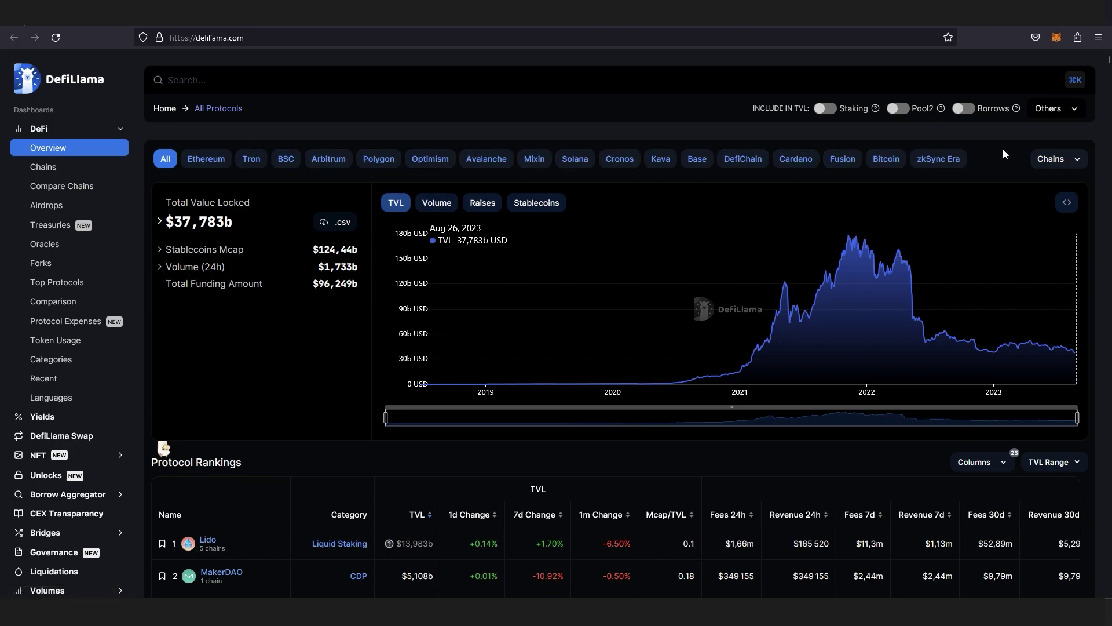
Open the yield pools rankings and look through the available filters, including Chain and TVL
click(74, 416)
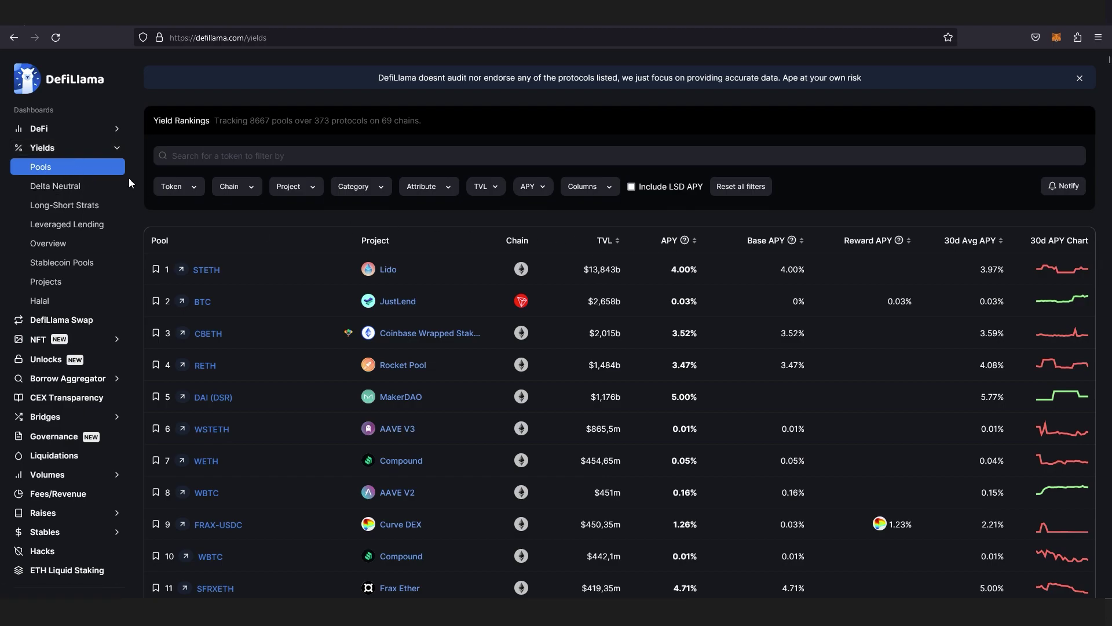
click(193, 187)
click(234, 188)
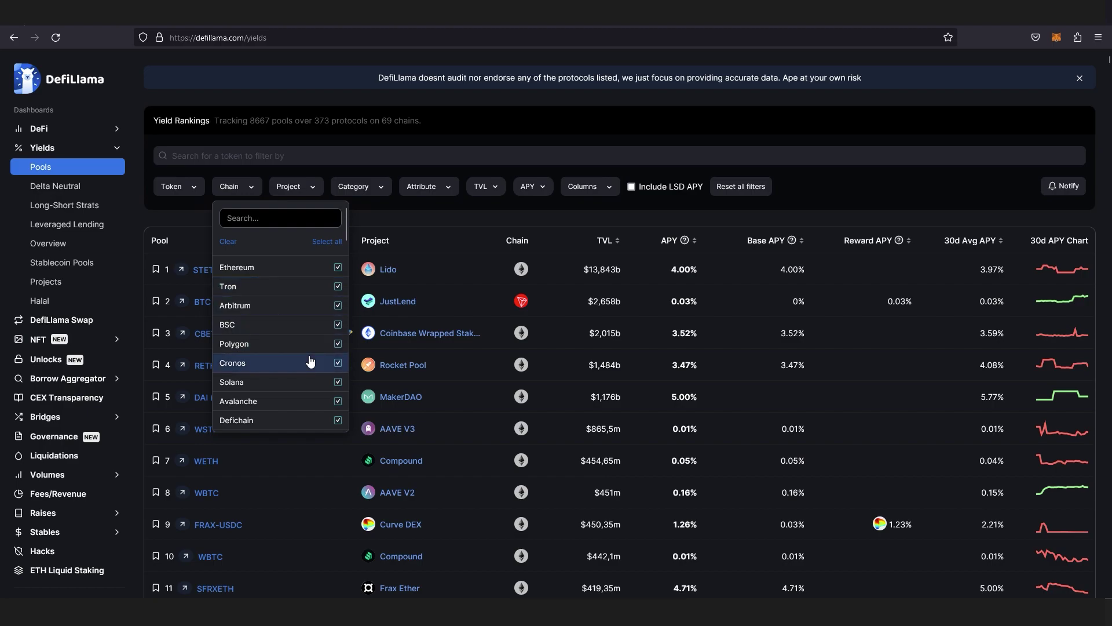
click(365, 187)
click(501, 190)
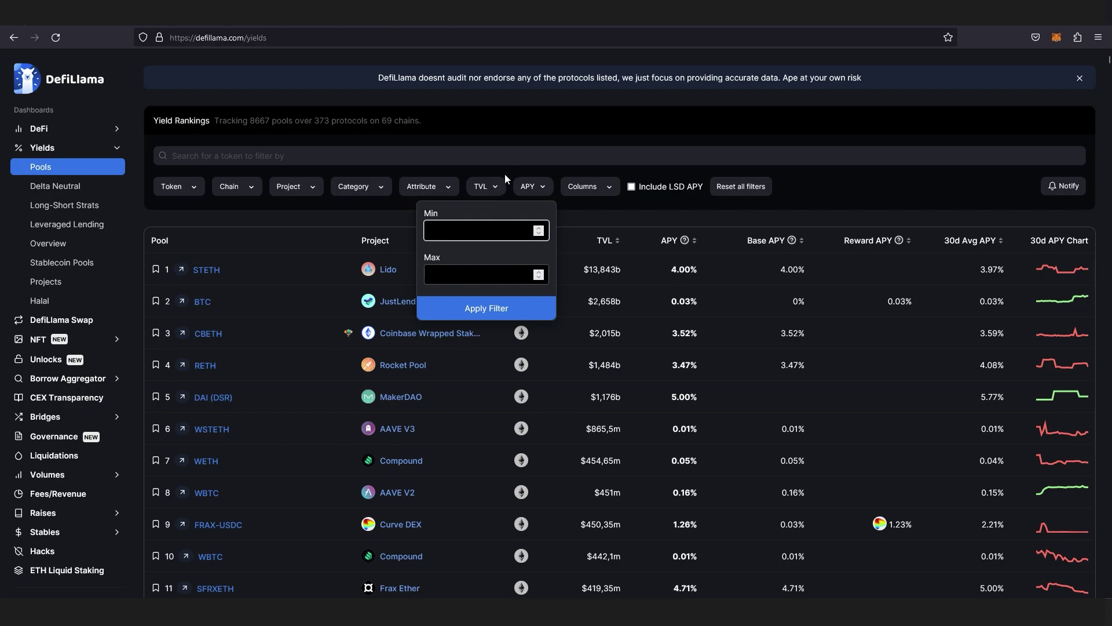
Sort the yield pools by highest APY and filter them to a minimum TVL of 200000
click(694, 242)
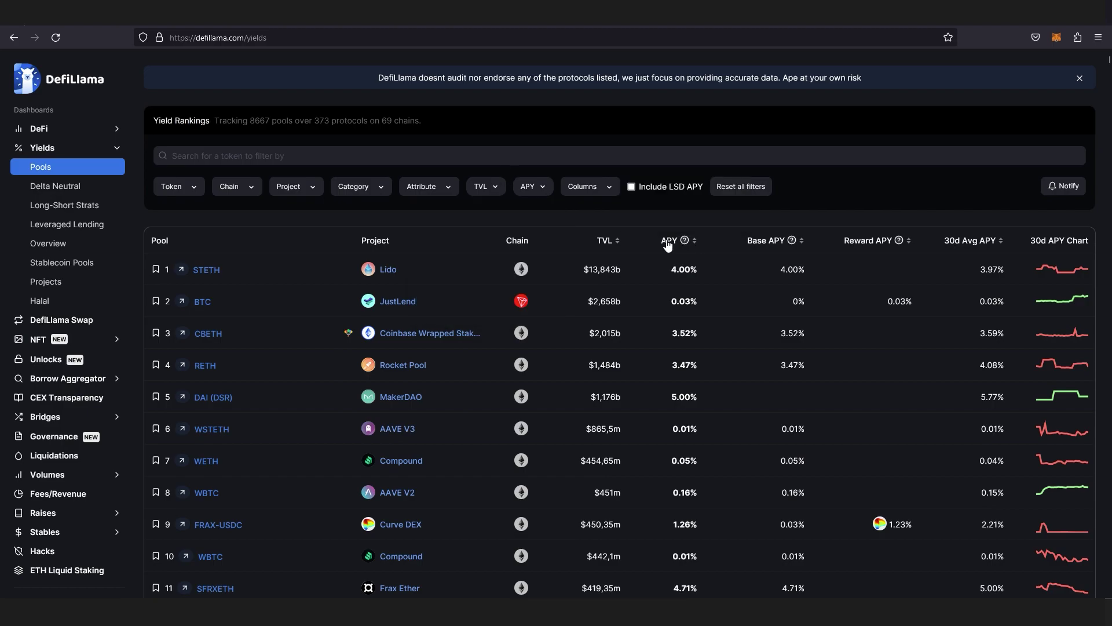
click(693, 241)
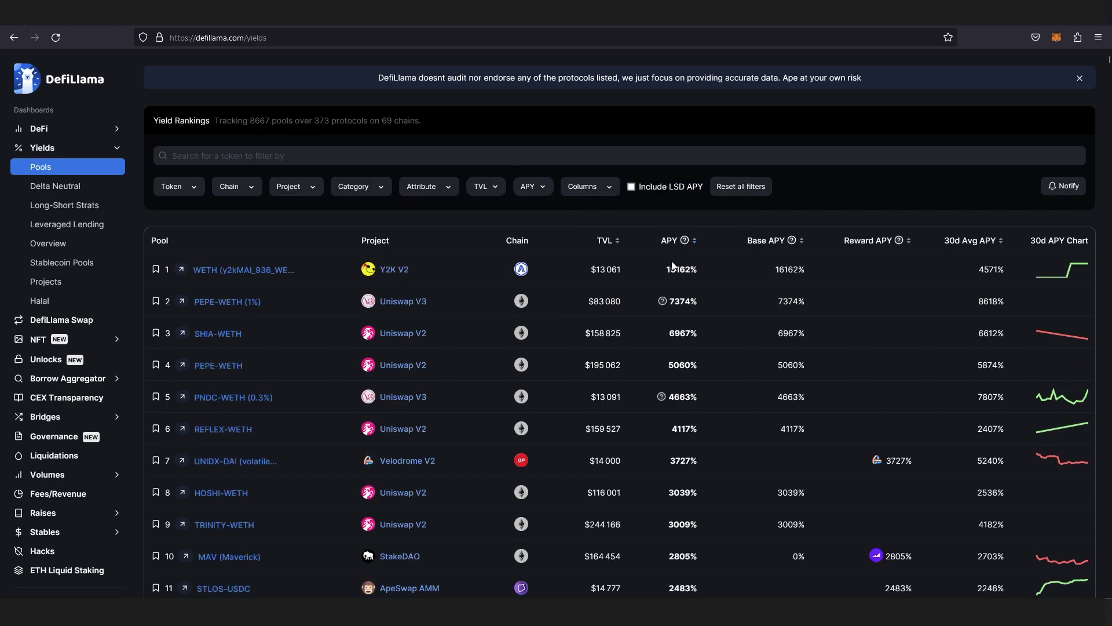
click(481, 186)
text(2)
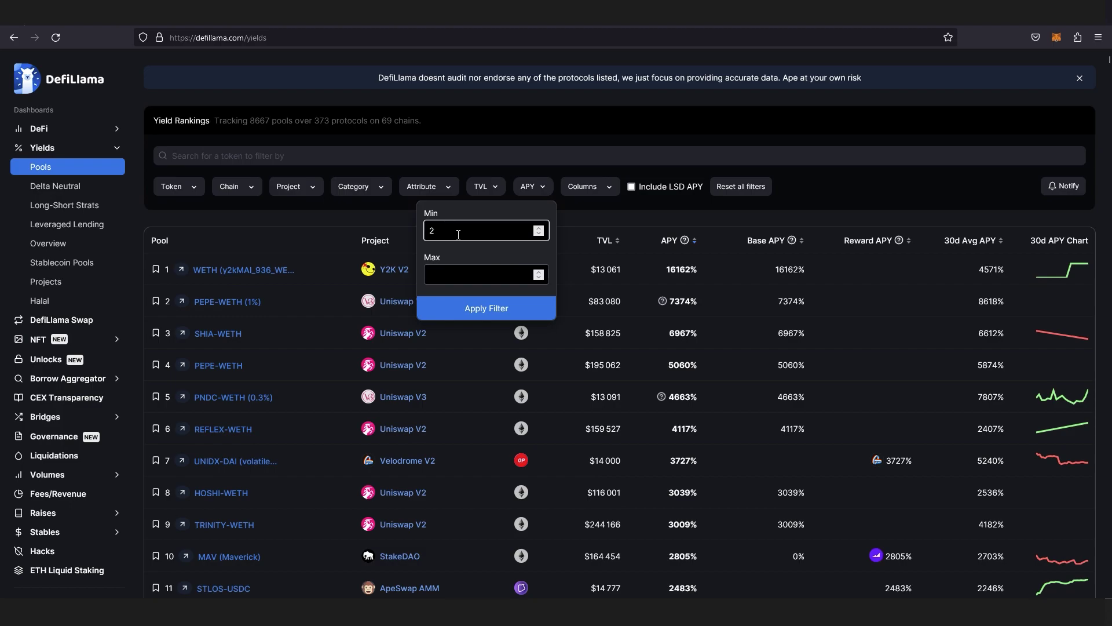
text(00000)
click(470, 311)
Inspect the top pools' APY, work out 3000 ÷ 365 in the Calculator and close it
drag(658, 259, 730, 355)
click(596, 277)
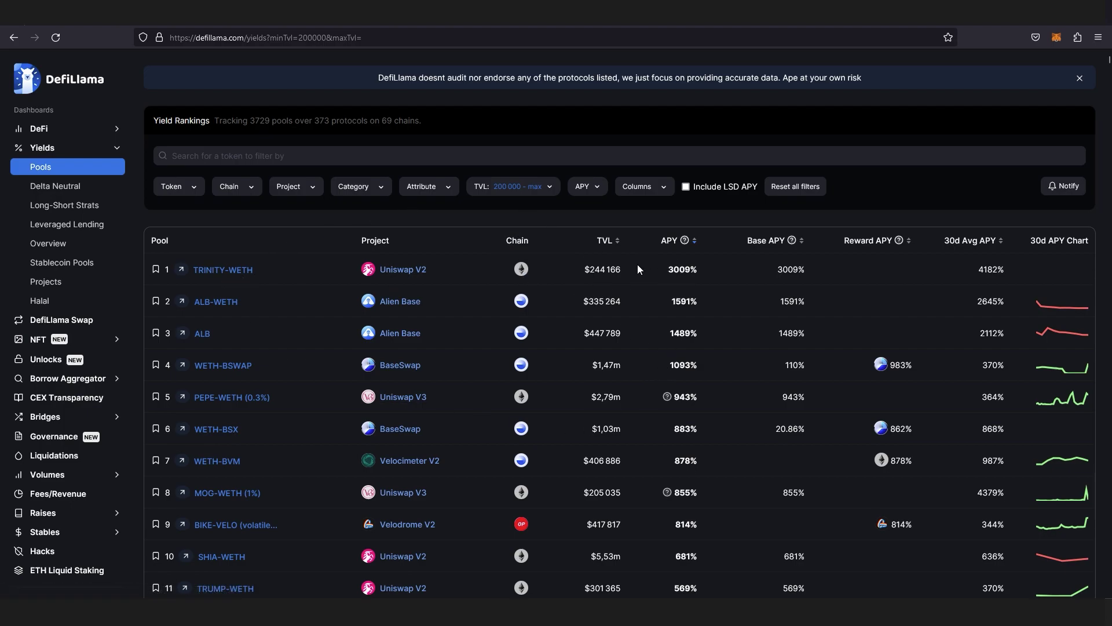
click(719, 269)
key(alt+Tab)
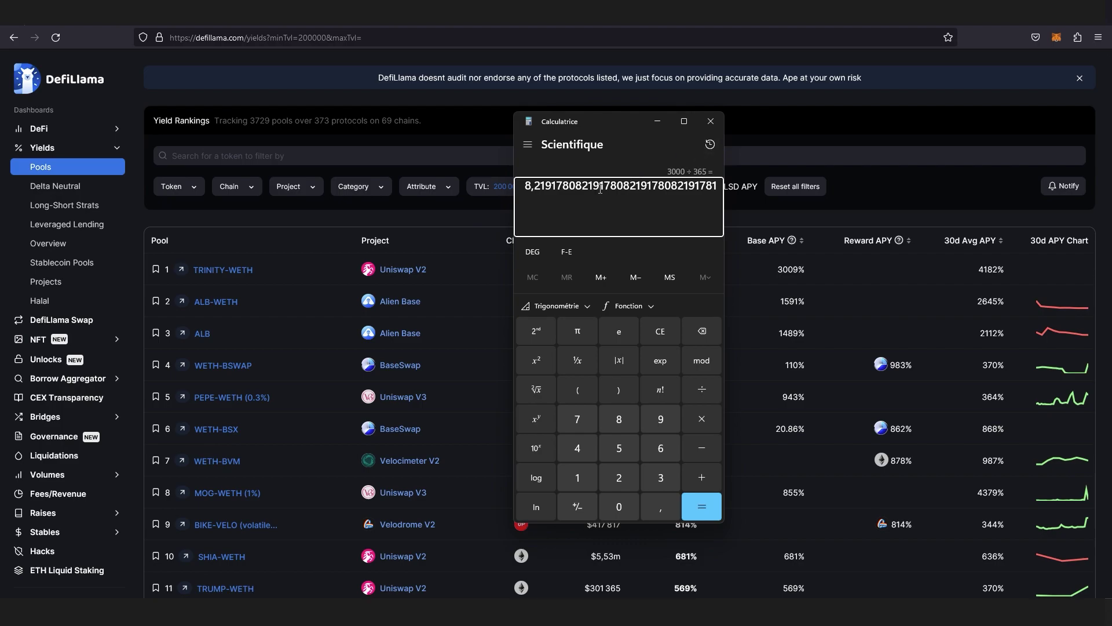
click(710, 121)
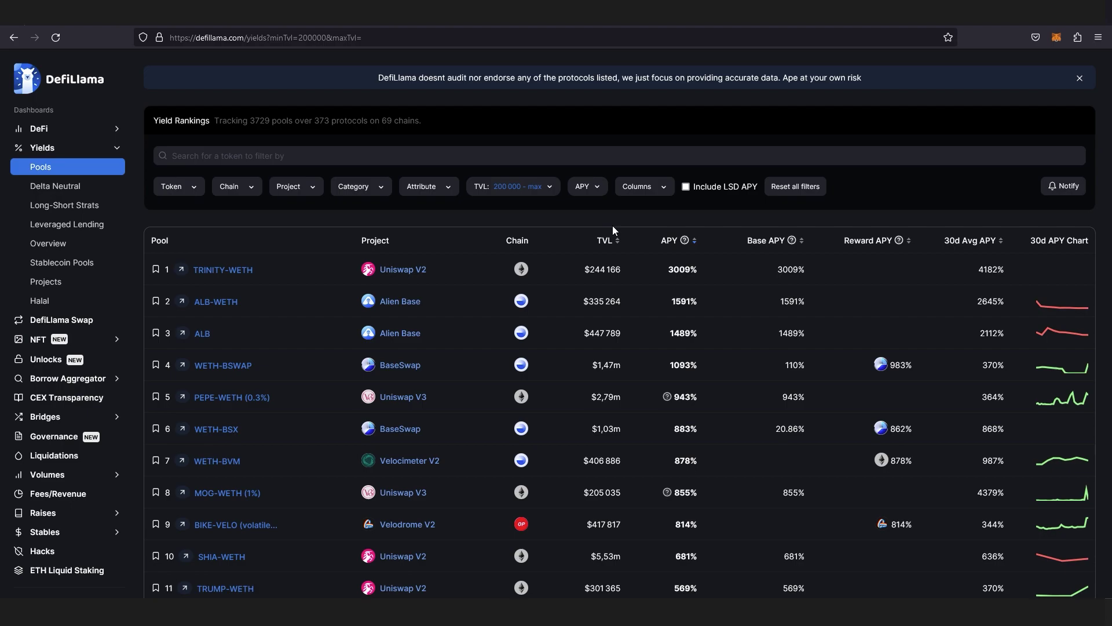
Look through the whole list of blockchains offered in the pools' Chain filter
click(235, 186)
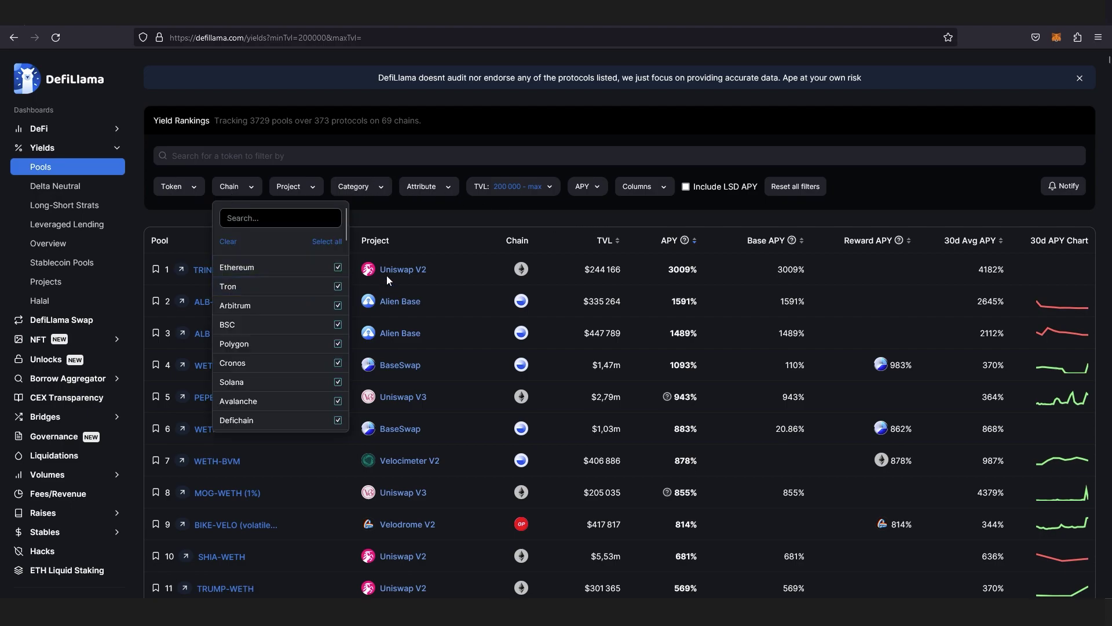
scroll(267, 314, down, 10)
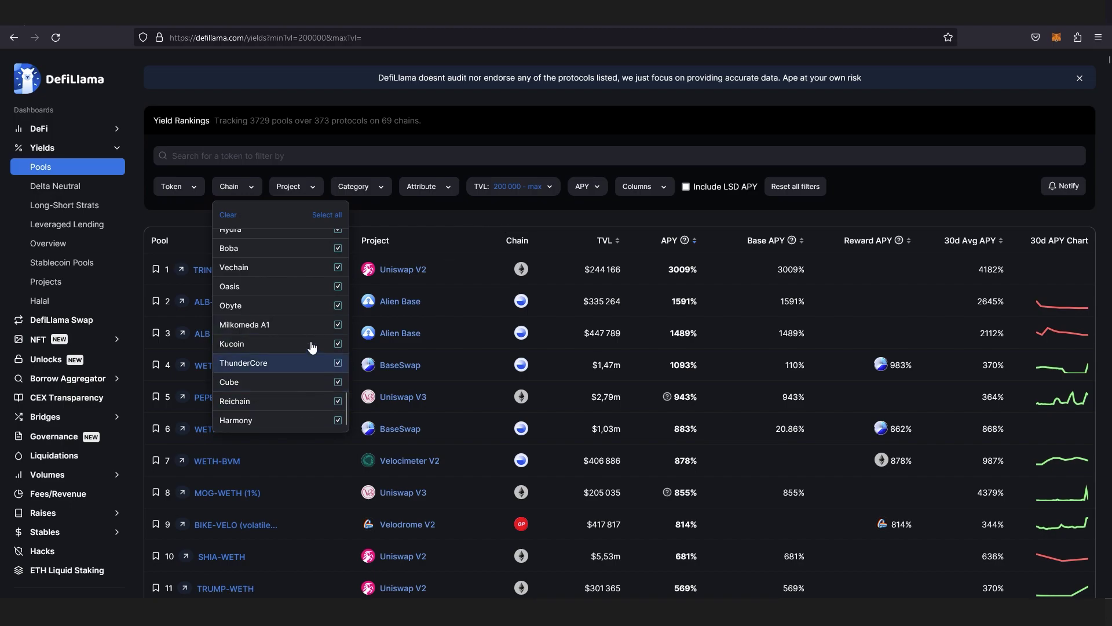
scroll(307, 322, up, 10)
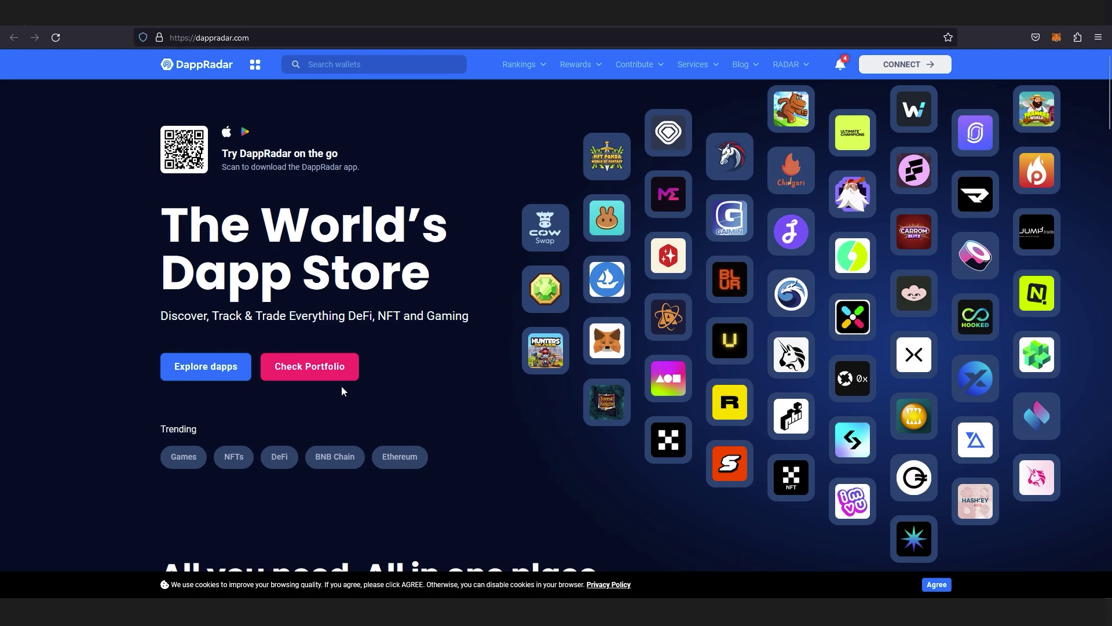
Open the full dapp rankings and look through the list of supported chains
click(203, 366)
scroll(441, 394, down, 3)
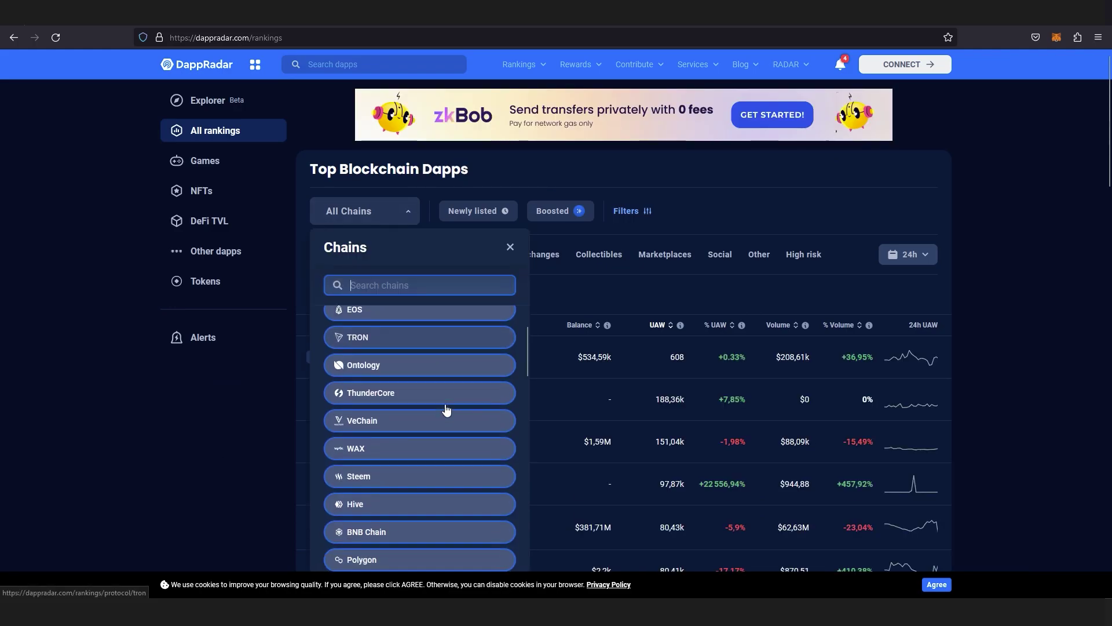
scroll(425, 350, down, 5)
scroll(579, 267, up, 1)
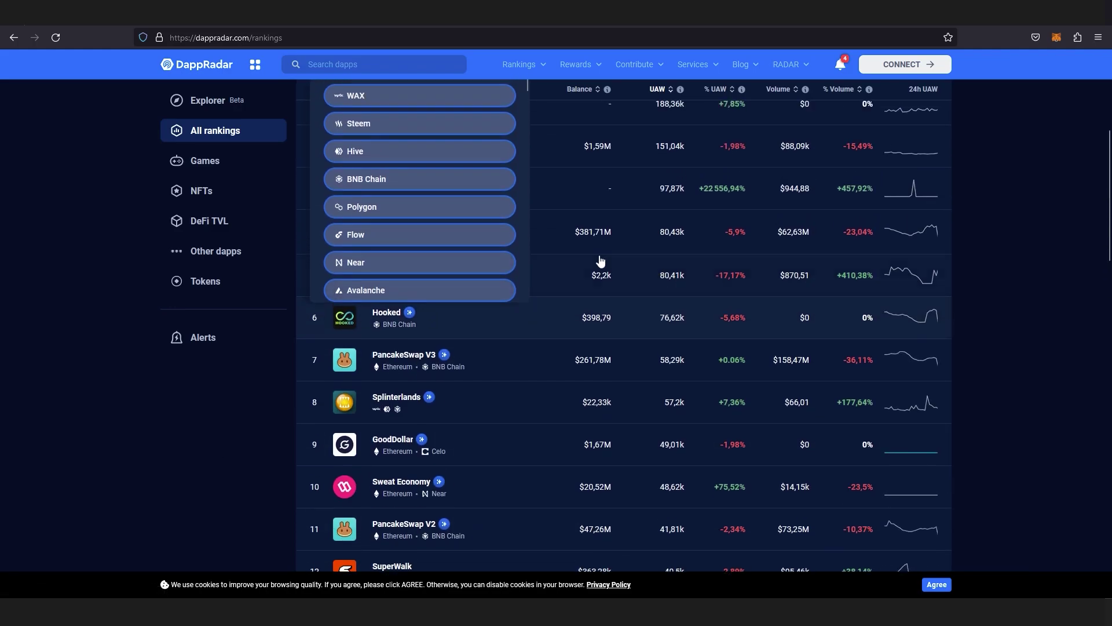
scroll(440, 191, up, 4)
Sort the dapp rankings by balance in descending order and look through the leading dapps
click(596, 207)
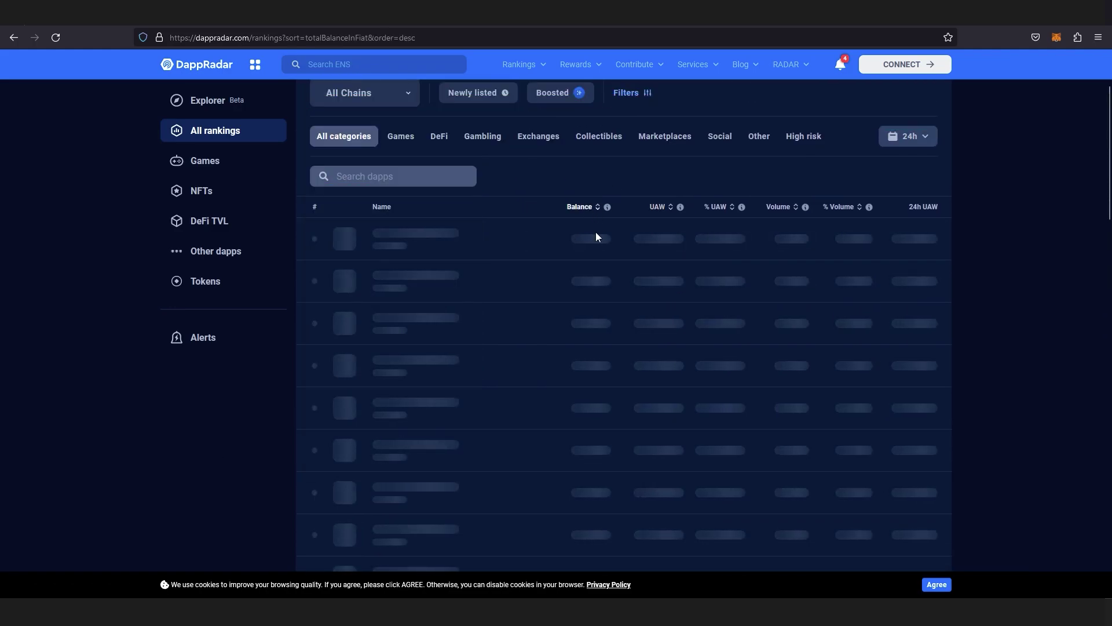
click(597, 207)
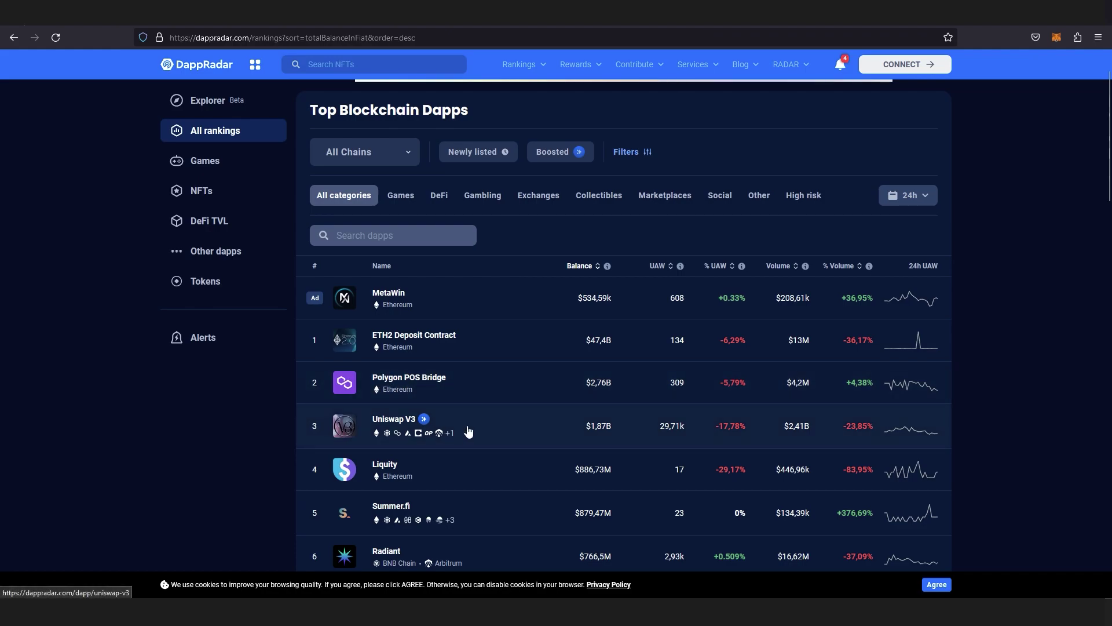
scroll(469, 431, down, 2)
scroll(478, 446, down, 2)
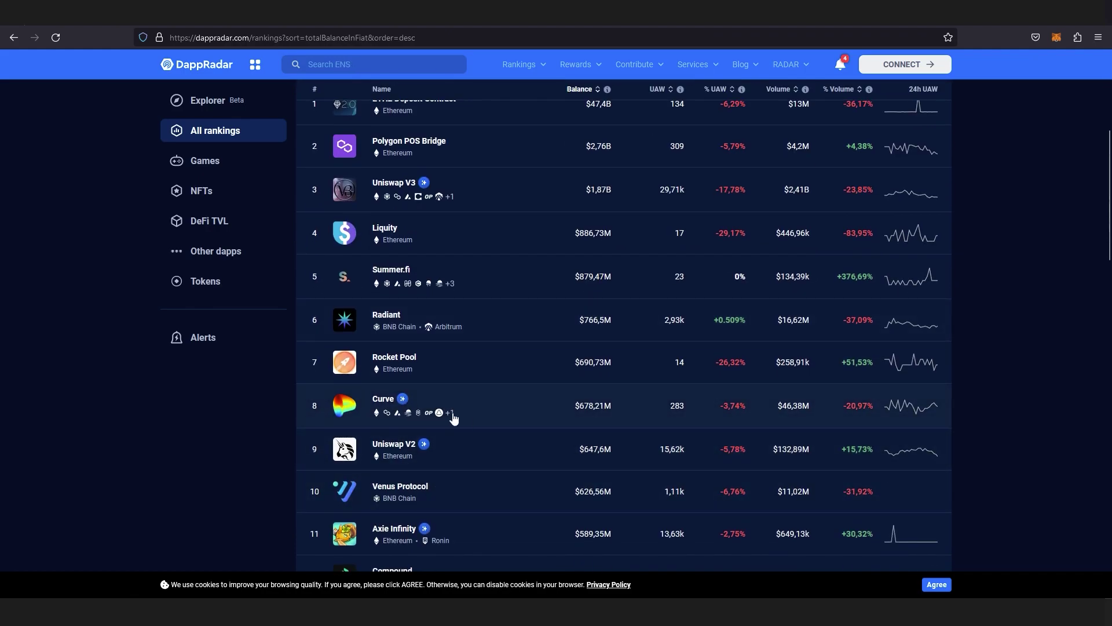
scroll(559, 455, up, 4)
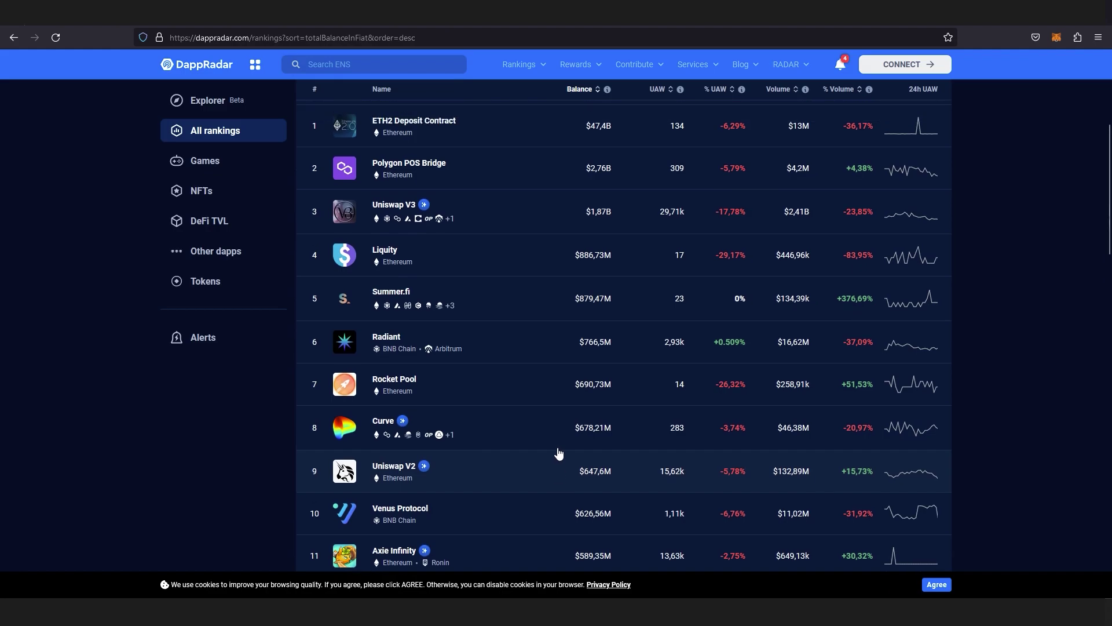
scroll(460, 343, up, 1)
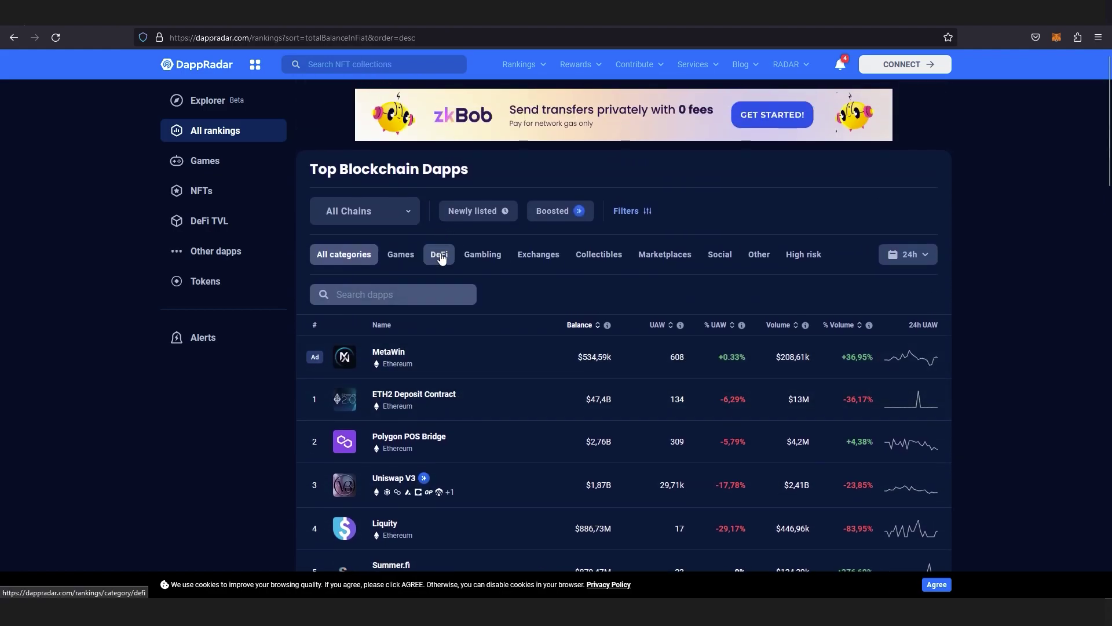
Show the DeFi category ranking, switch to the High risk category and review its dapps
click(440, 257)
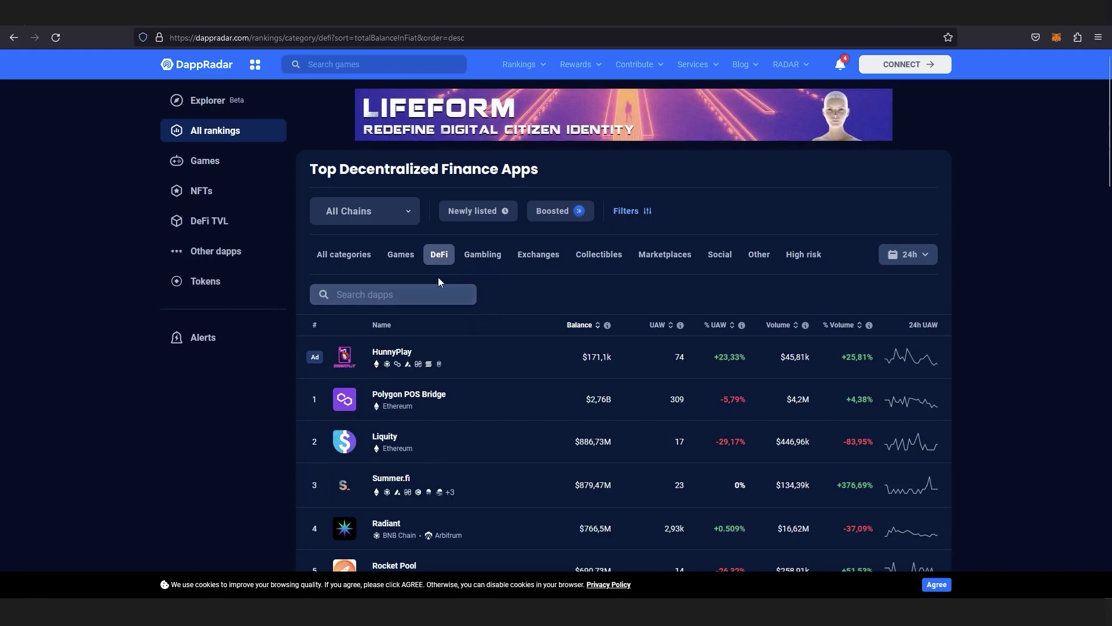
click(803, 254)
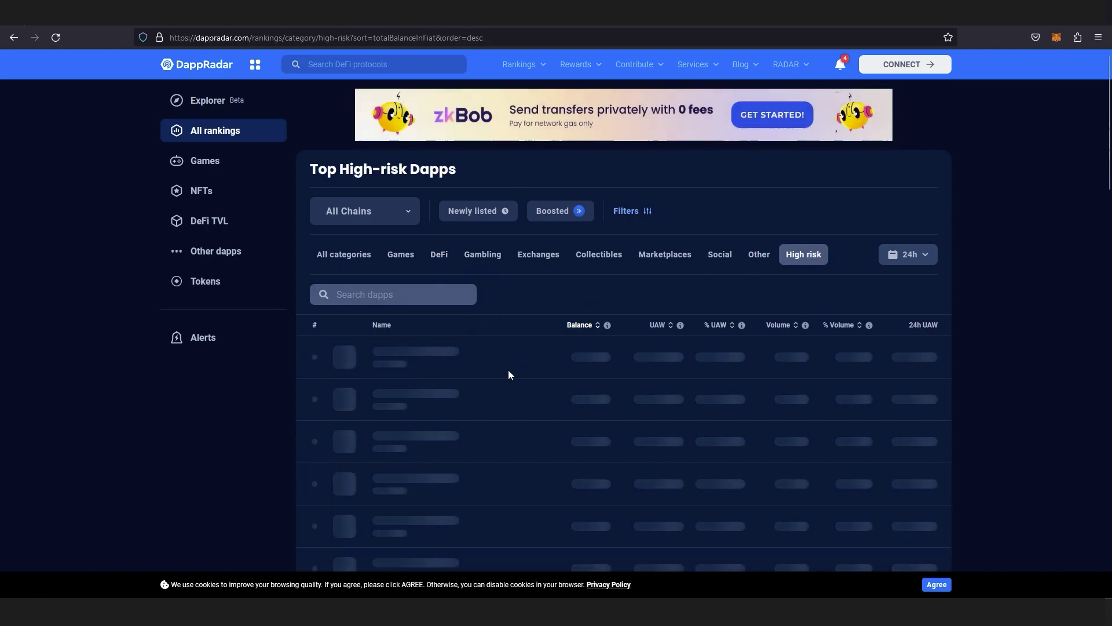
scroll(486, 370, down, 10)
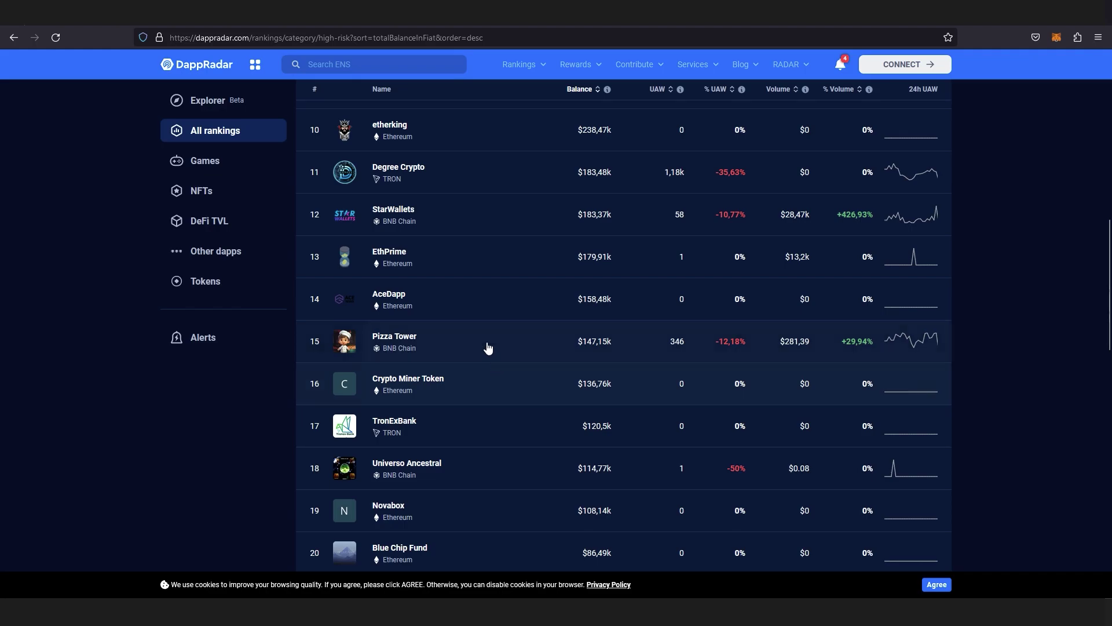
scroll(483, 345, down, 1)
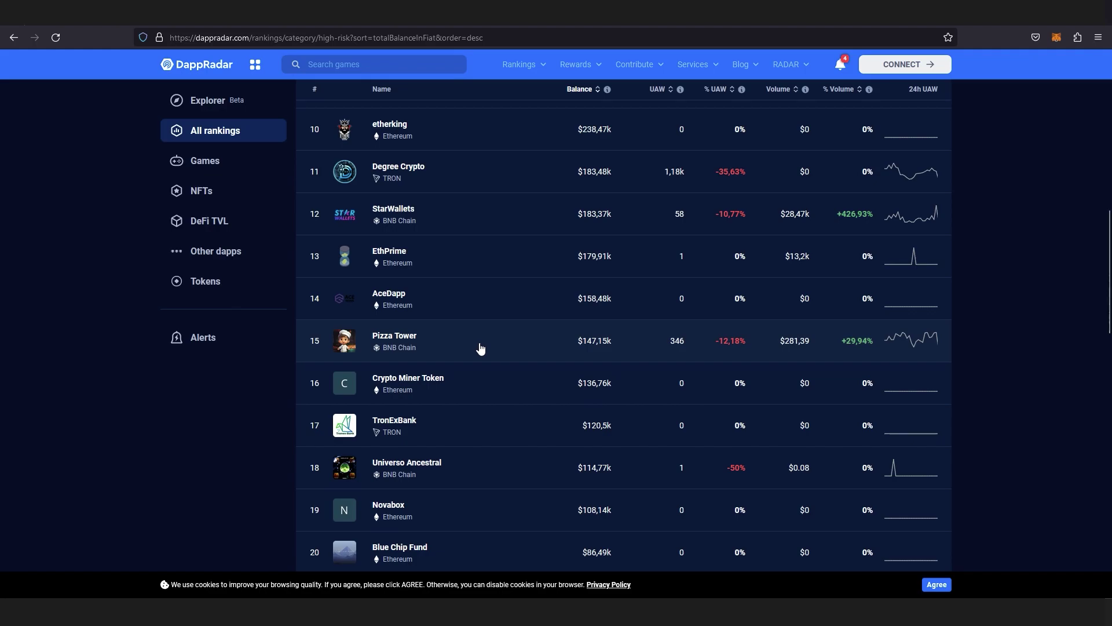
Go back to the beginning of the High risk dapp ranking
scroll(480, 347, up, 7)
scroll(480, 348, up, 3)
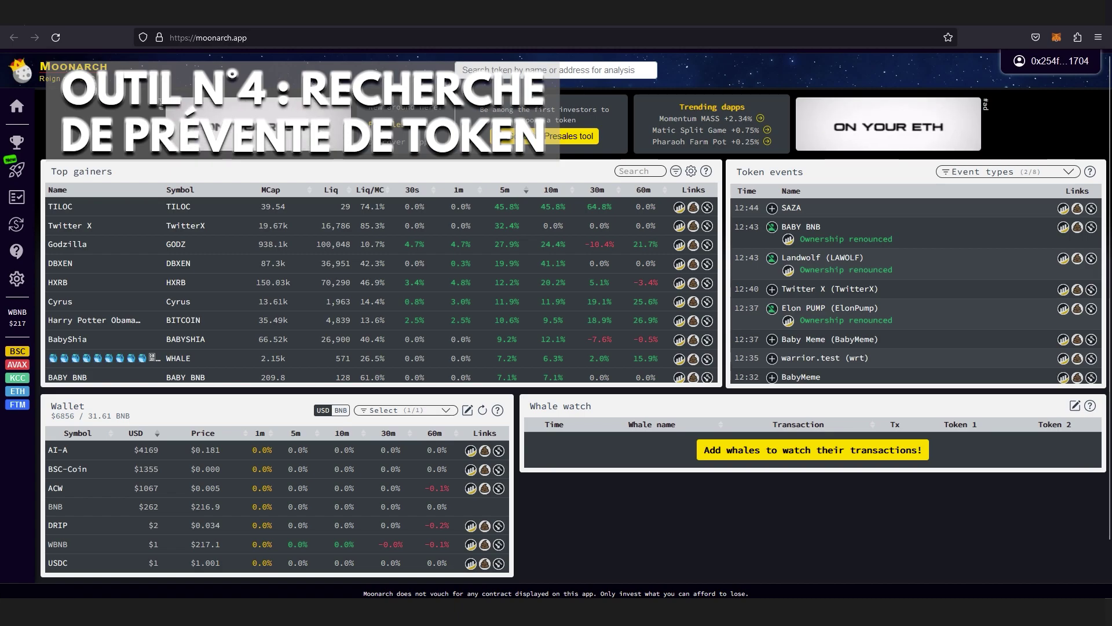
Switch to Moonarch, visit the ROI dApps section, and open the Presales list
click(52, 224)
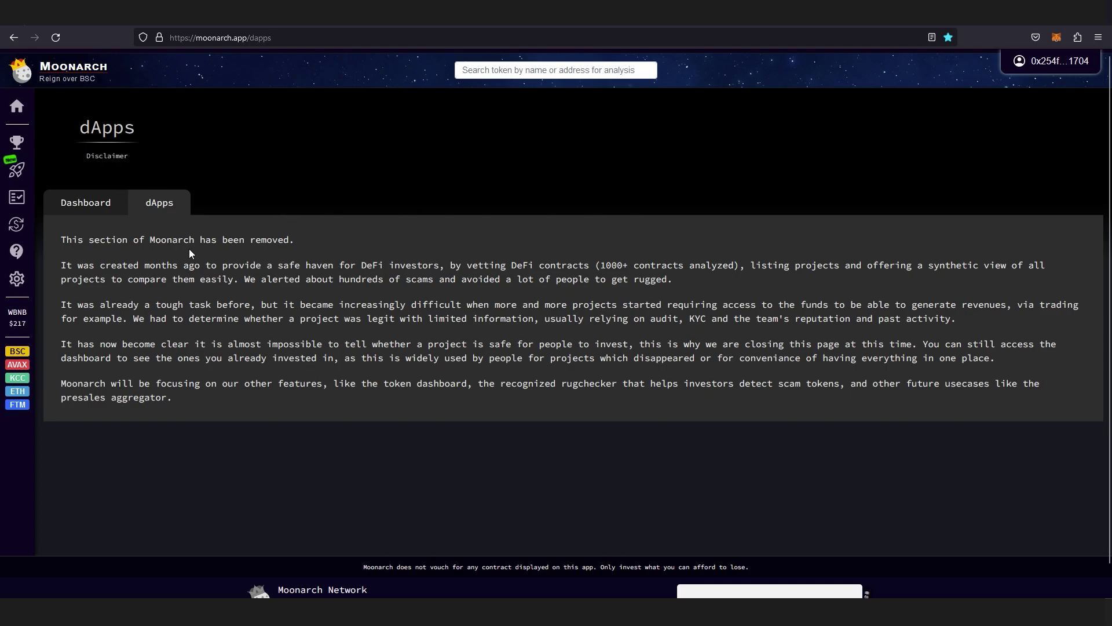
mouse_move(25, 200)
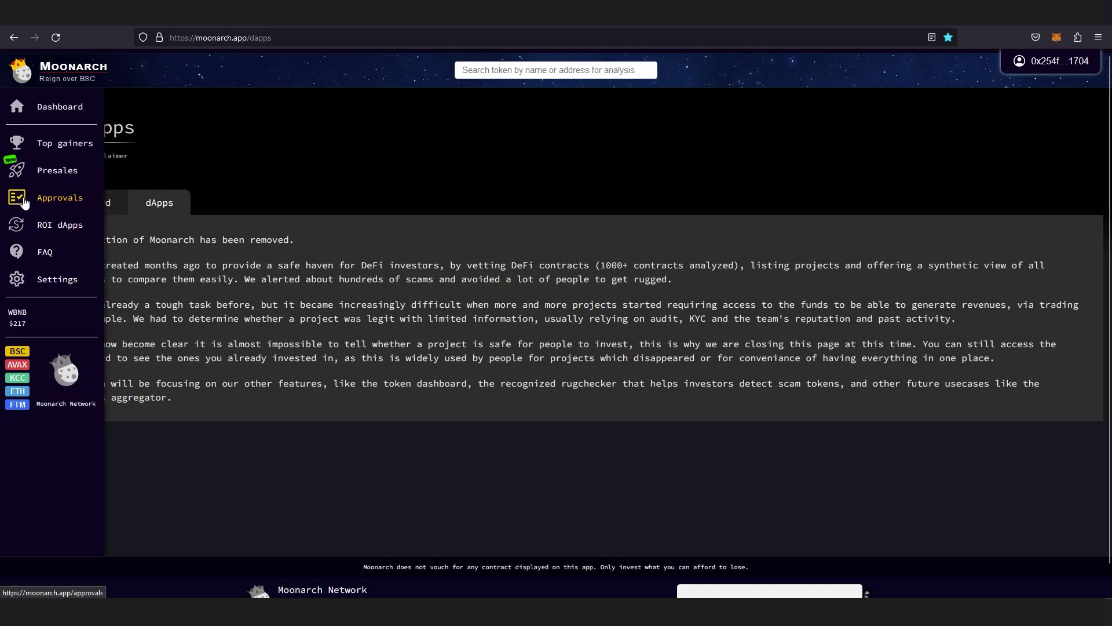
click(55, 170)
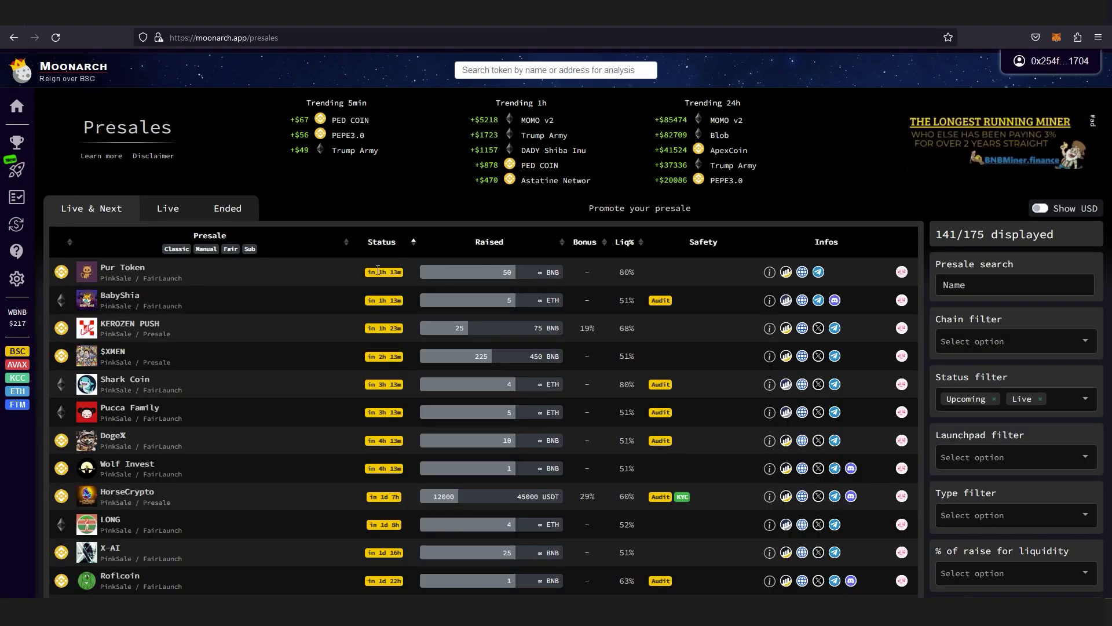
Look through Moonarch's live and upcoming token presales, including their start times, amounts raised and safety labels
scroll(306, 384, down, 3)
scroll(331, 184, up, 3)
scroll(142, 355, down, 10)
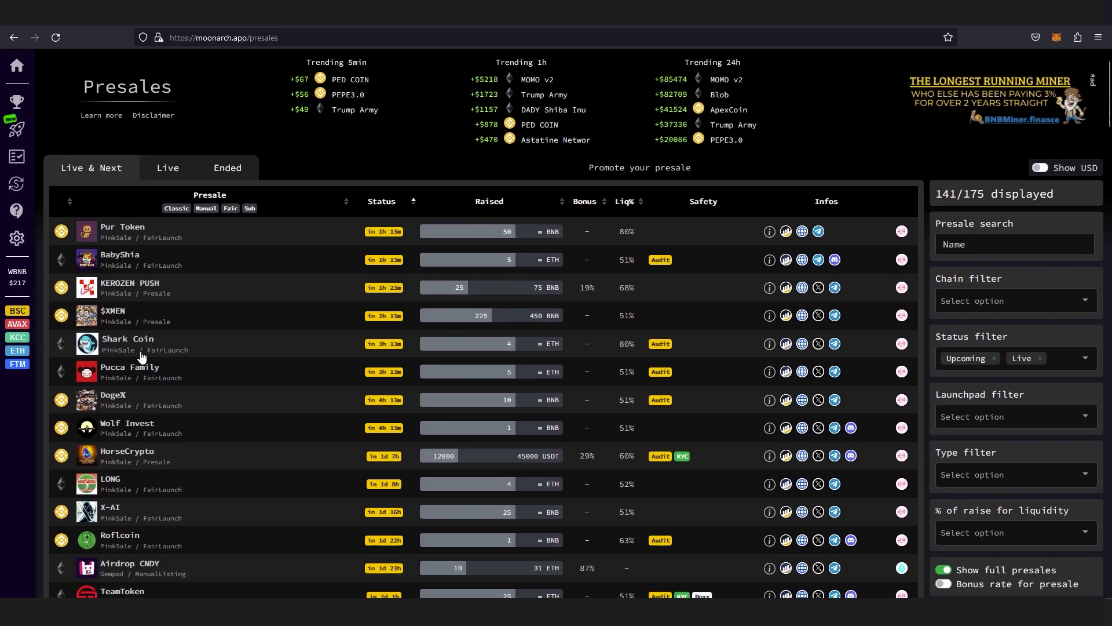
scroll(154, 365, up, 10)
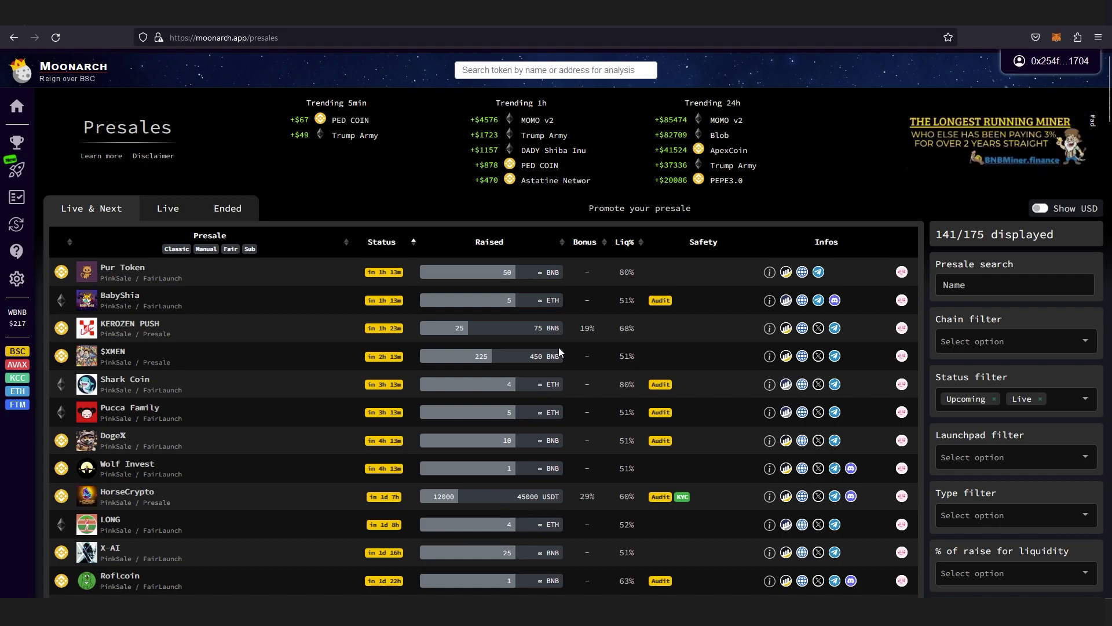
scroll(559, 348, down, 15)
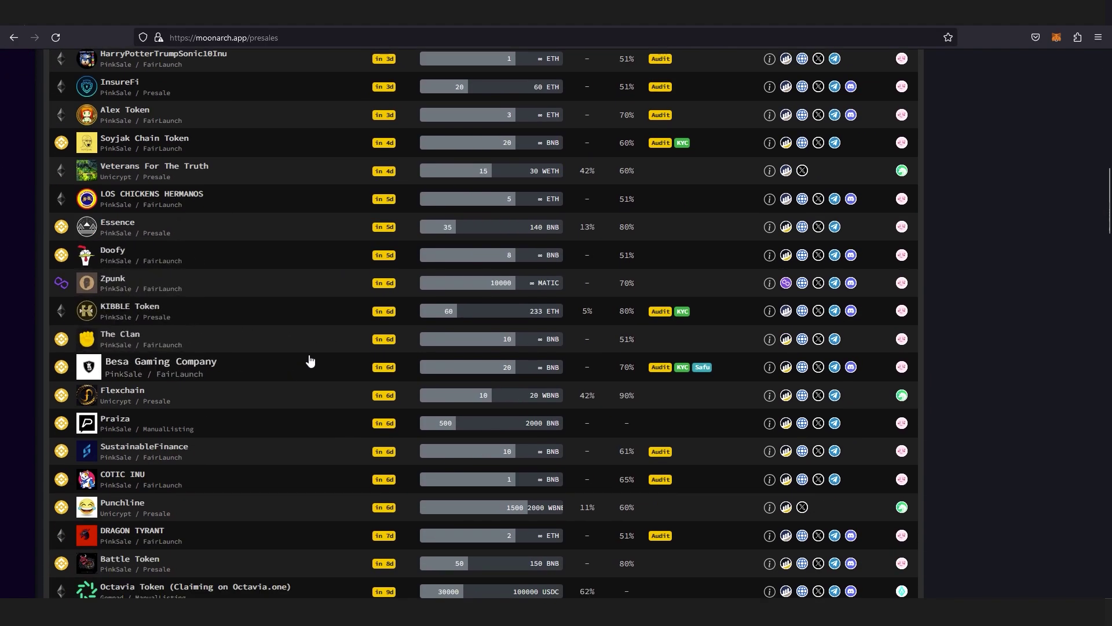
scroll(317, 334, down, 7)
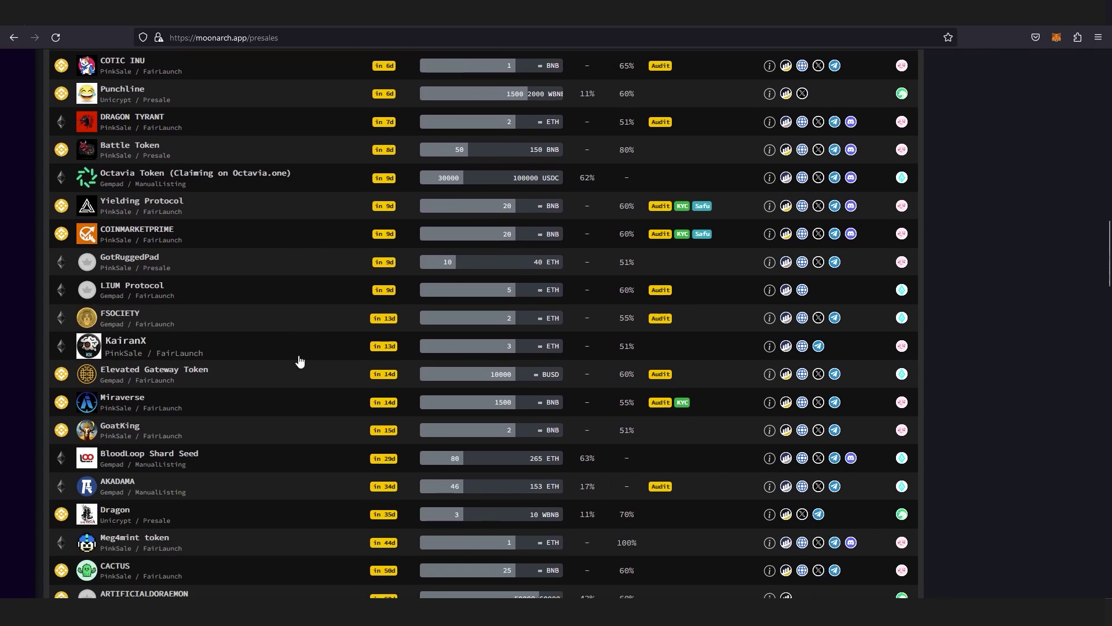
scroll(300, 362, up, 20)
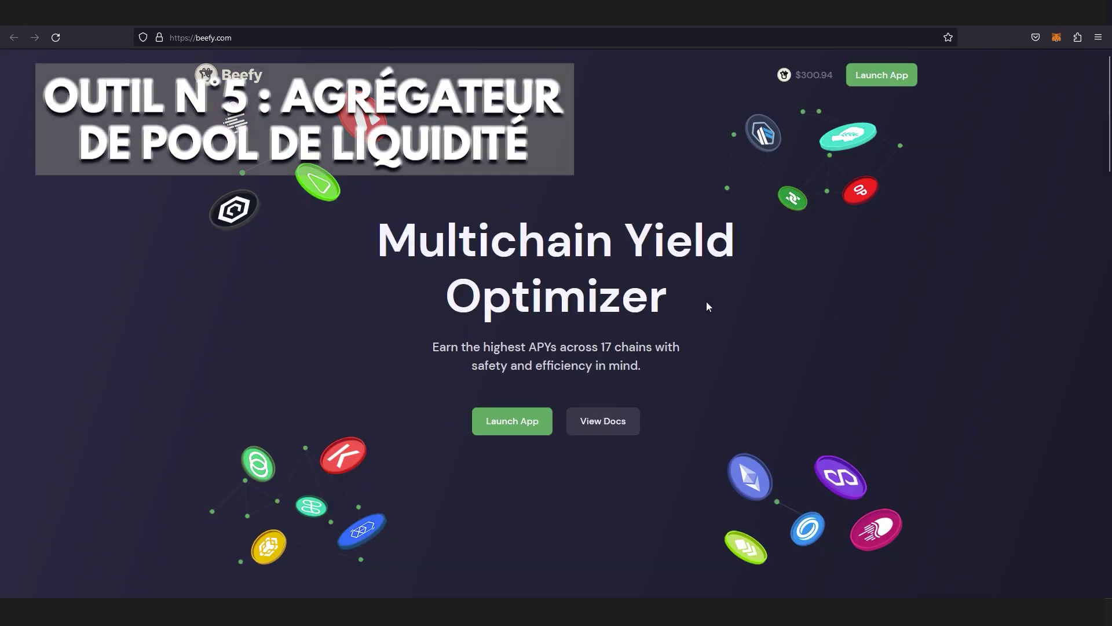
Switch to Beefy, launch its app, and look through the leading yield vaults
click(898, 85)
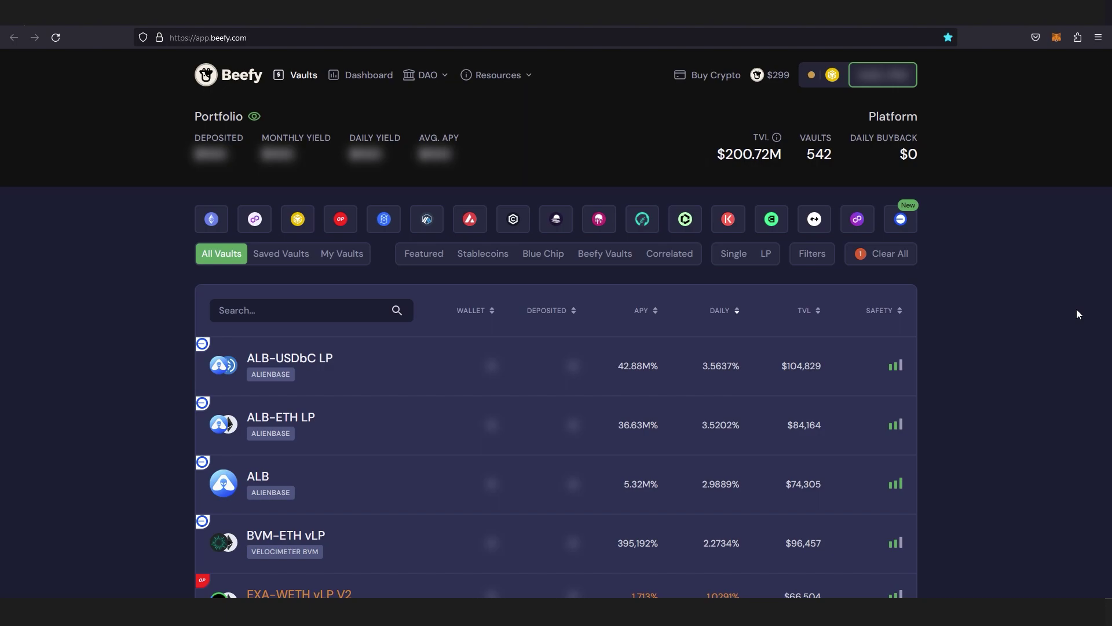
scroll(474, 353, down, 3)
scroll(476, 351, up, 3)
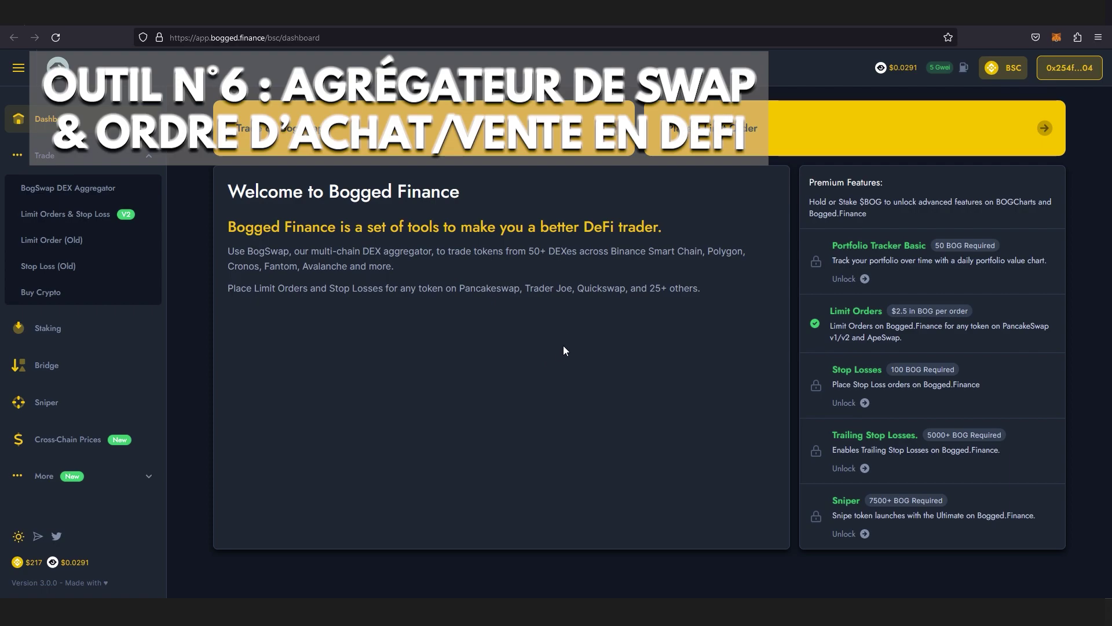
Switch to Bogged Finance and look through the whole list of chains it supports, keeping BNB Smart Chain
click(1004, 68)
scroll(566, 256, down, 2)
scroll(561, 427, up, 2)
scroll(571, 323, down, 2)
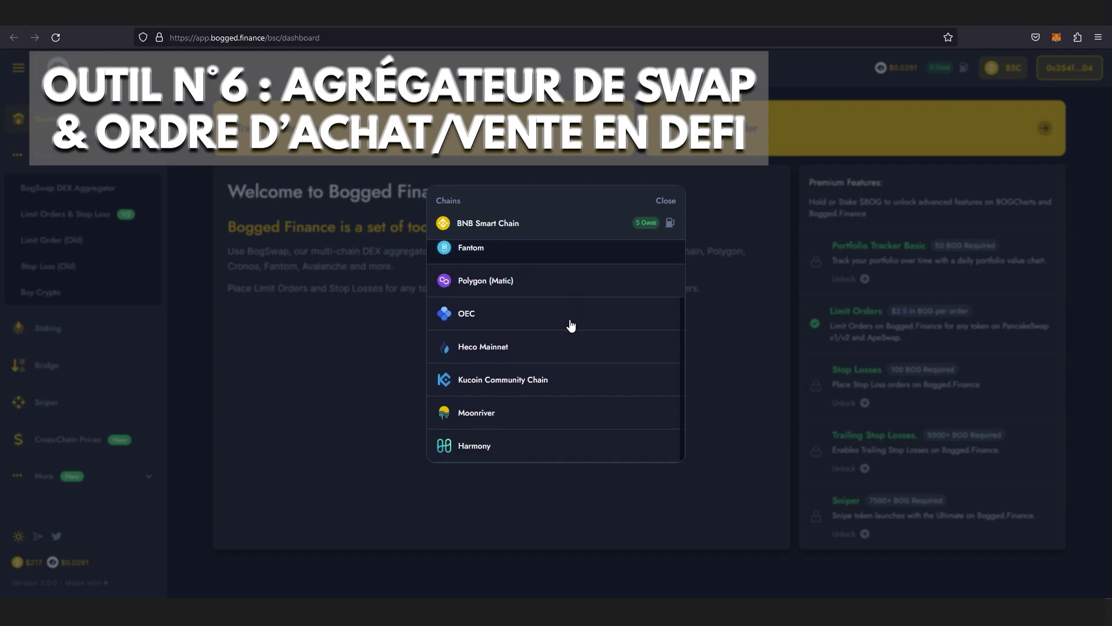
scroll(637, 414, up, 2)
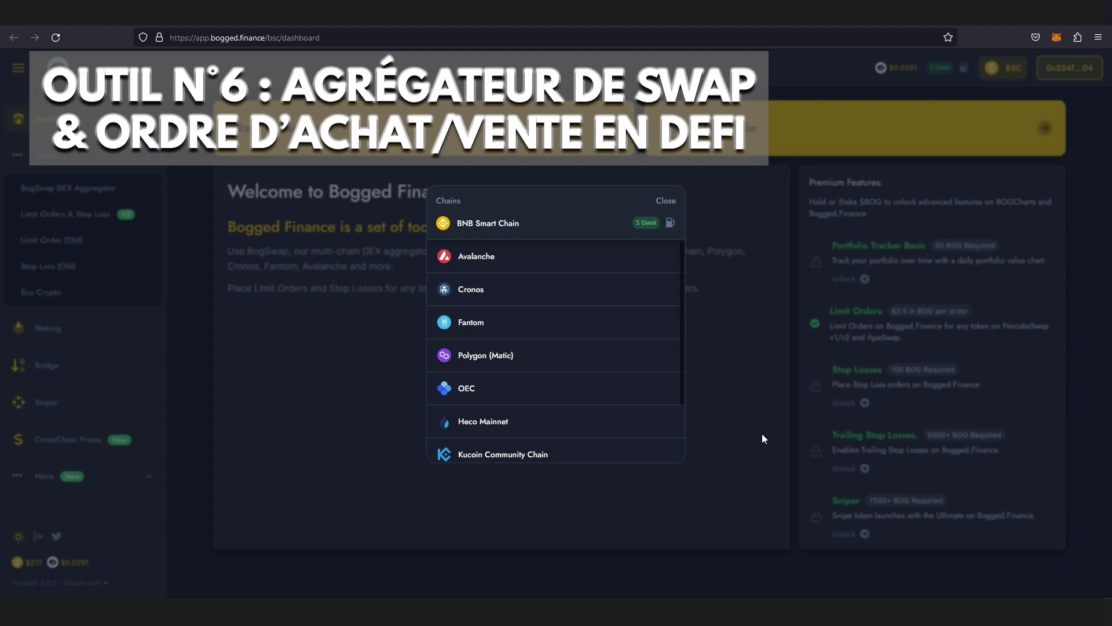
click(761, 371)
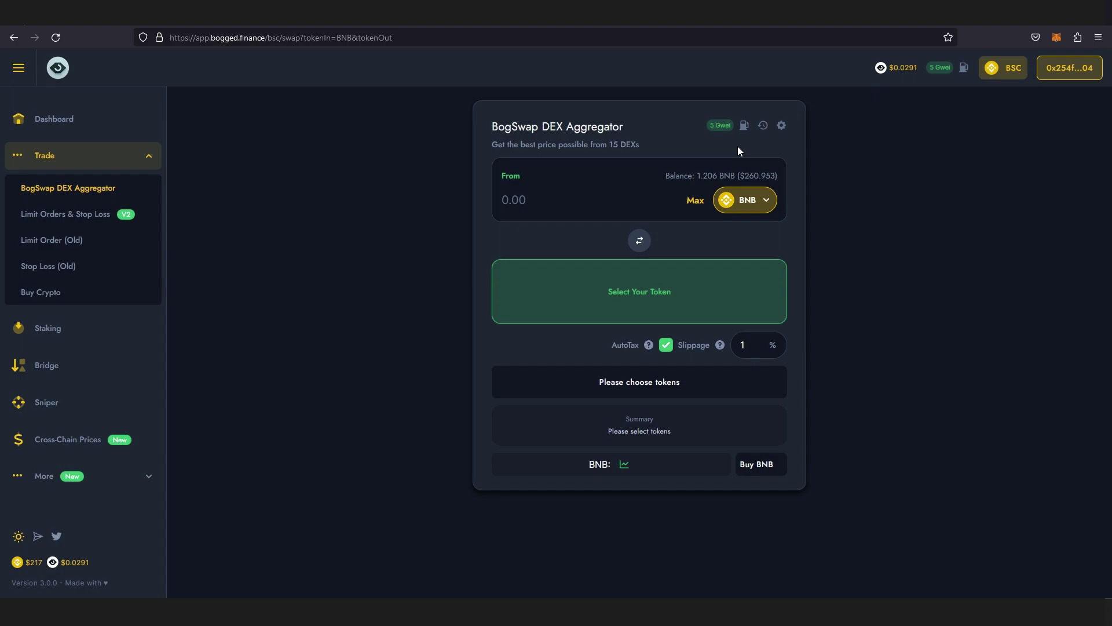
Choose BUSD as the token to receive for BNB in the BogSwap DEX Aggregator and check the chain choices
click(702, 287)
click(582, 221)
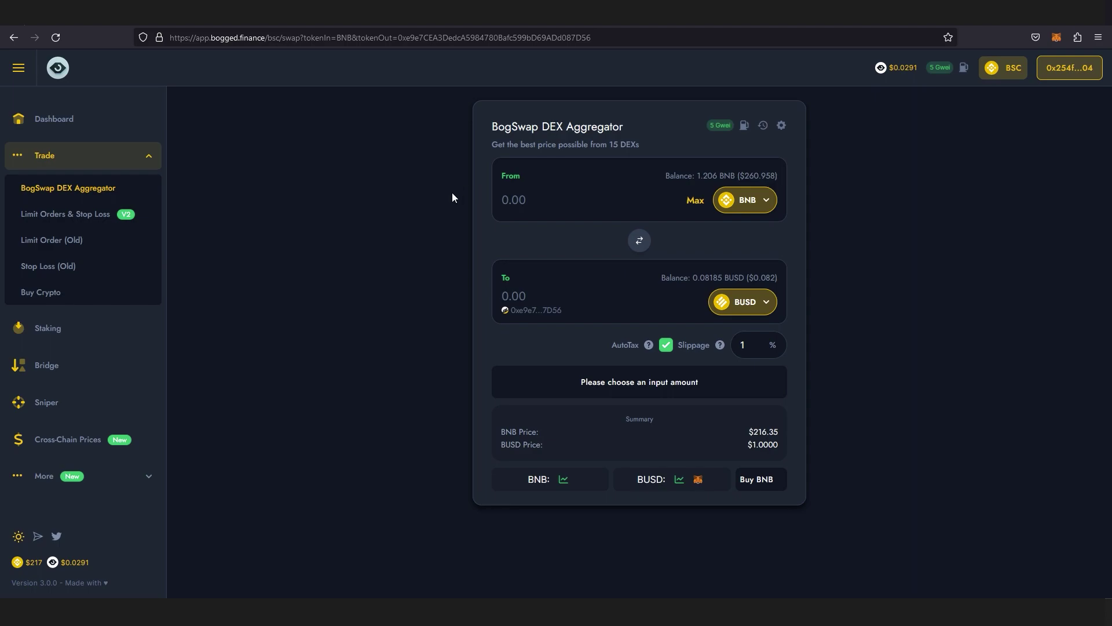
click(1011, 74)
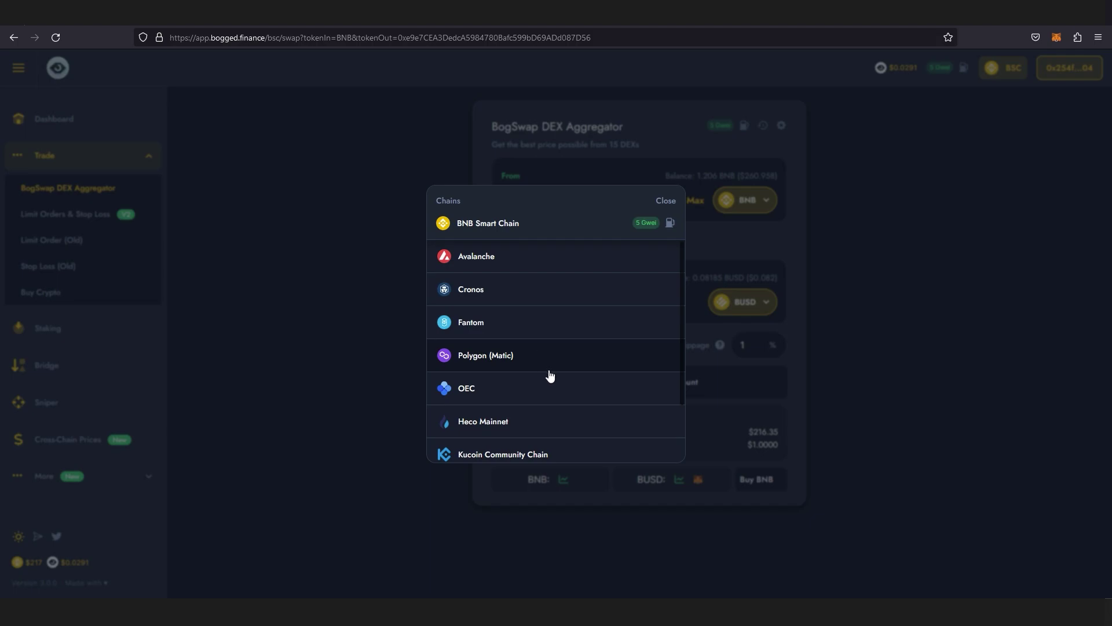
click(723, 308)
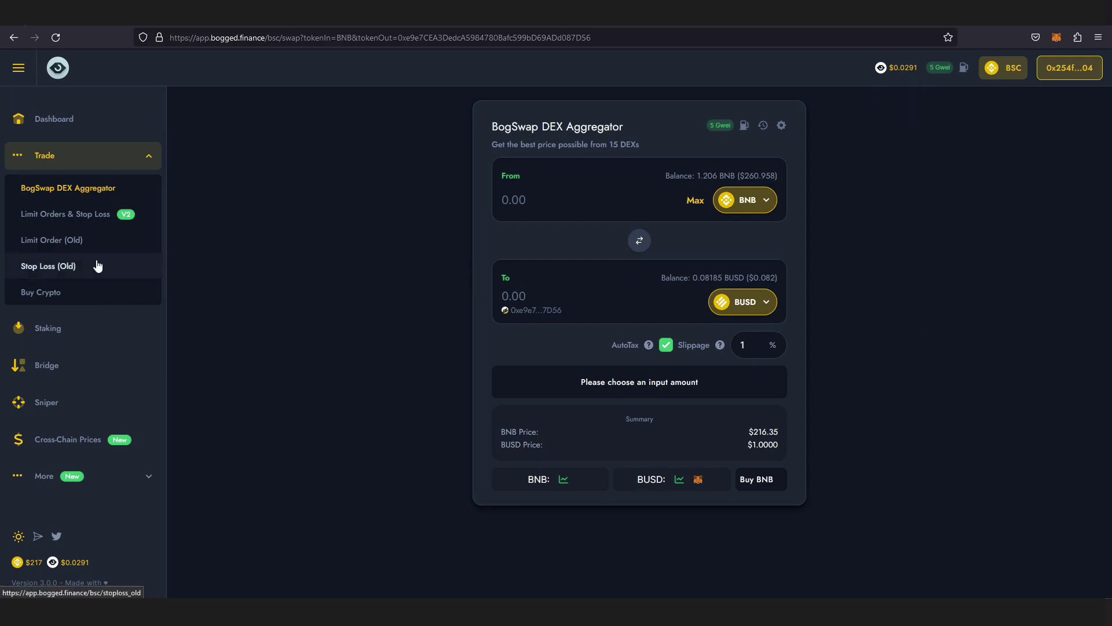
Open Limit Orders & Stop Loss and check which chains are available for limit trades
click(57, 223)
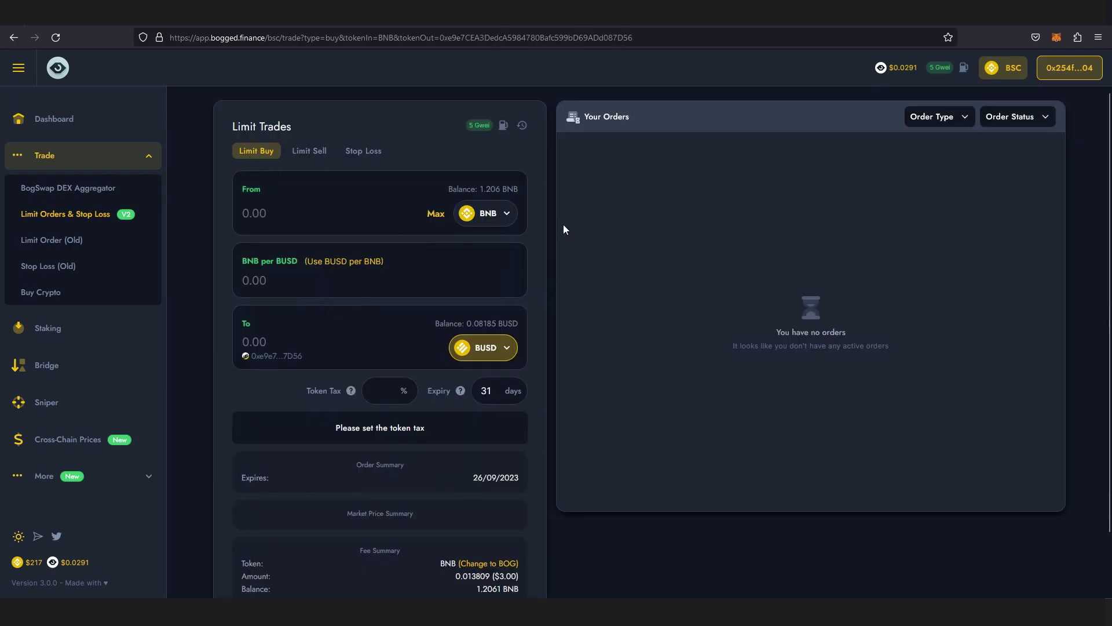
click(999, 69)
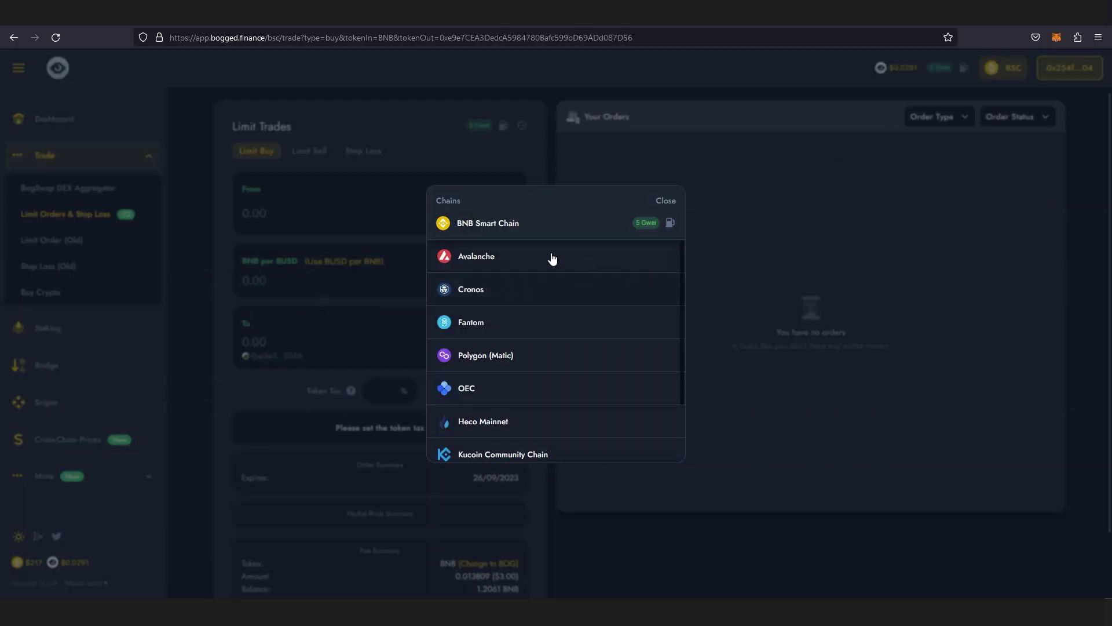
scroll(513, 457, down, 3)
click(409, 175)
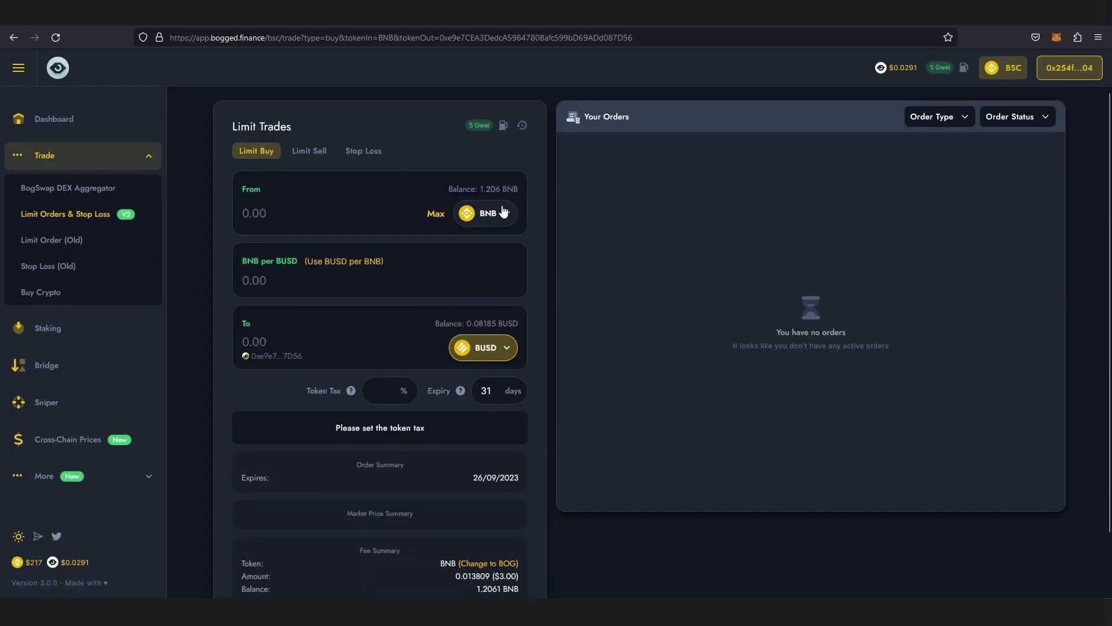
Fill in a limit order that exchanges 1 BNB for 250 BUSD
click(264, 212)
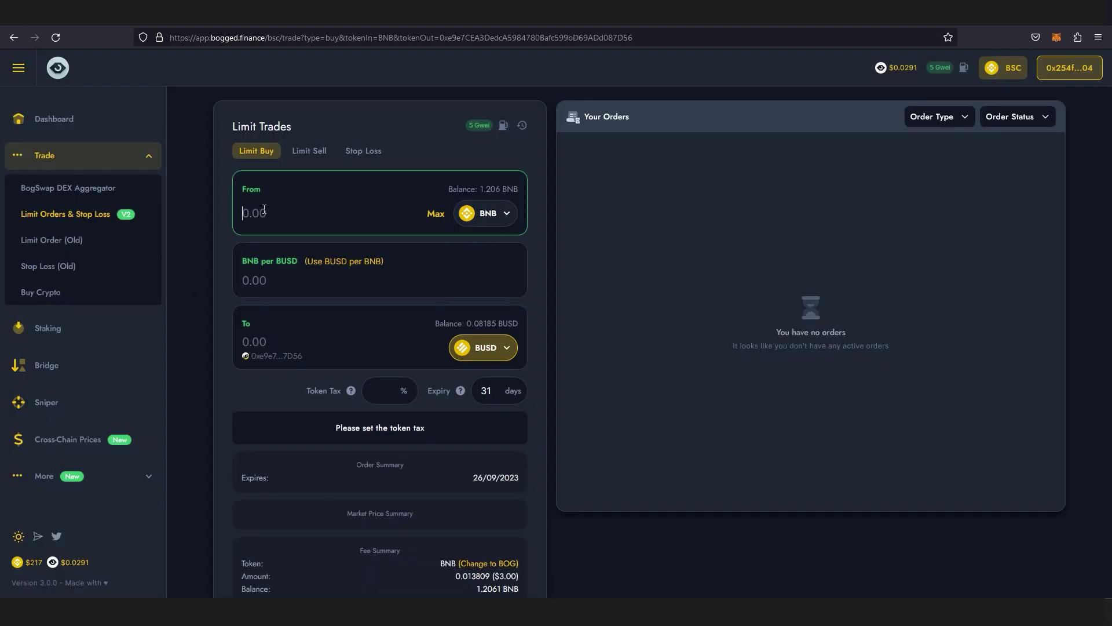
text(1)
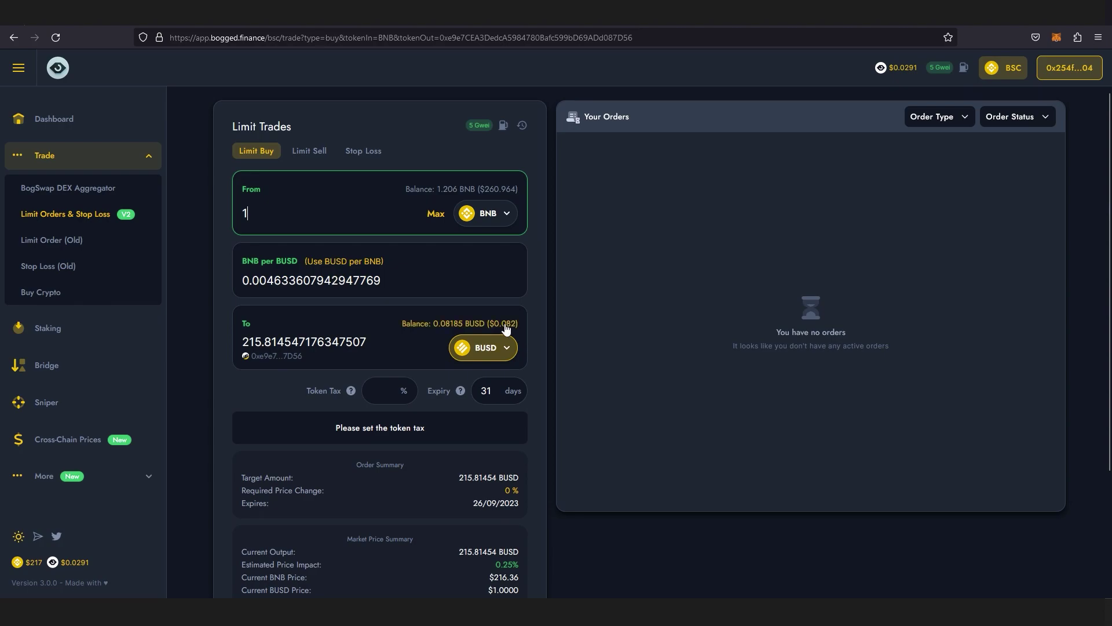
drag(384, 282, 237, 282)
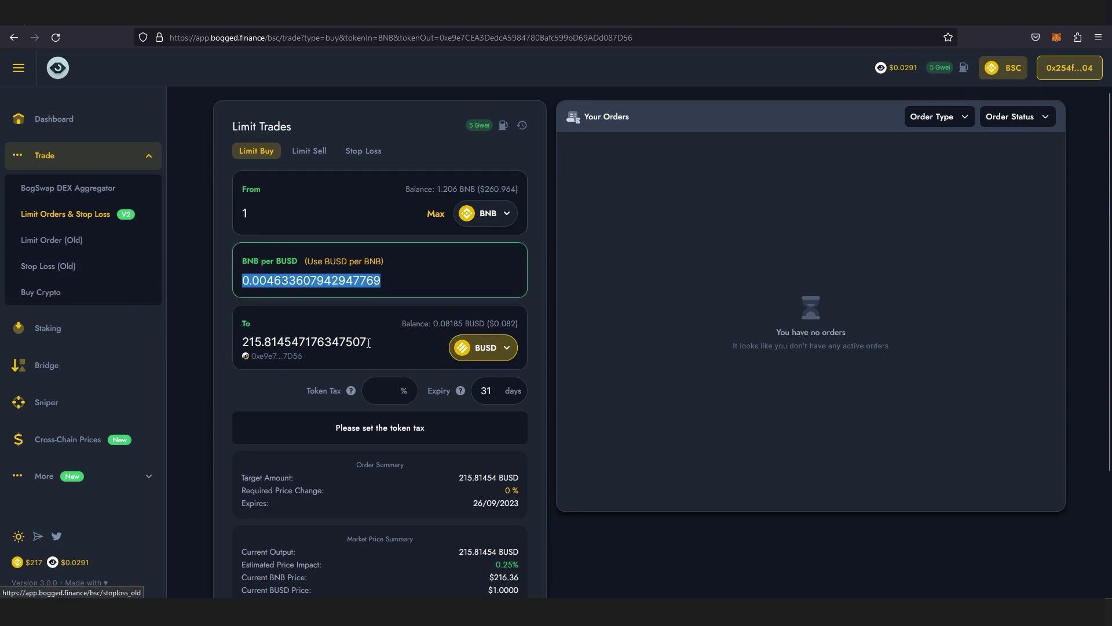
key(Tab)
text(250)
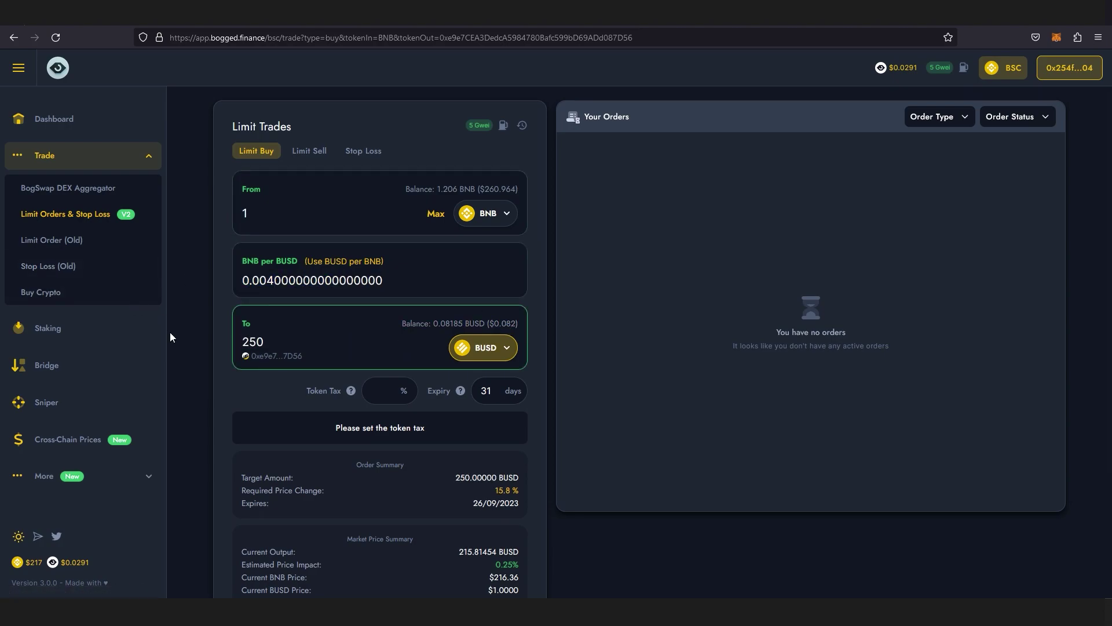
Set the order's token tax to 0% and its expiry to 15 days, and review the order summary
click(386, 398)
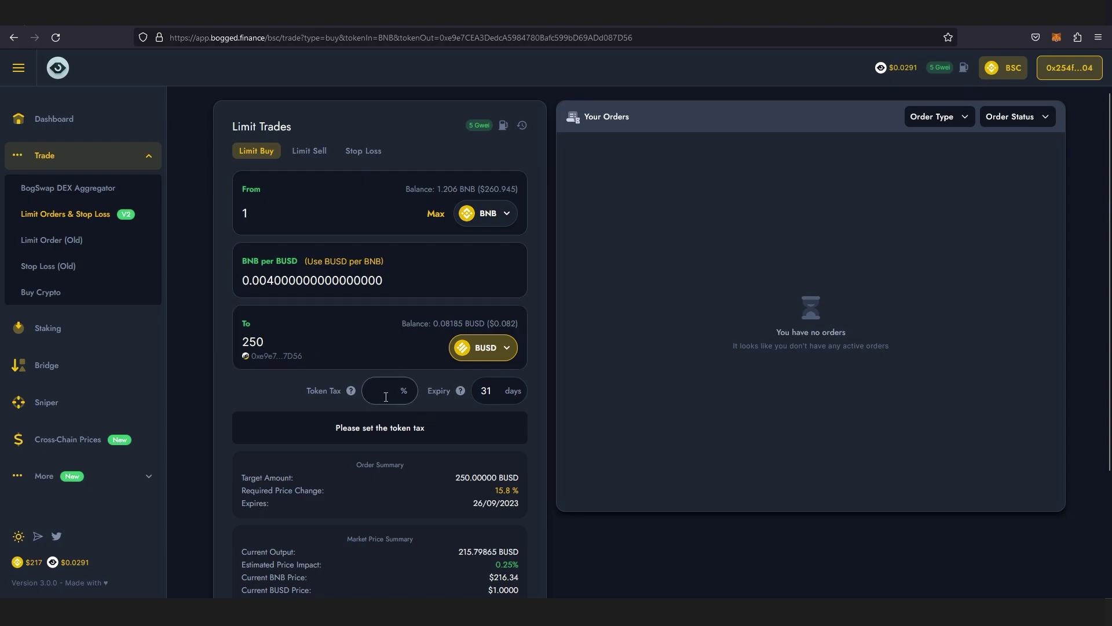
text(0)
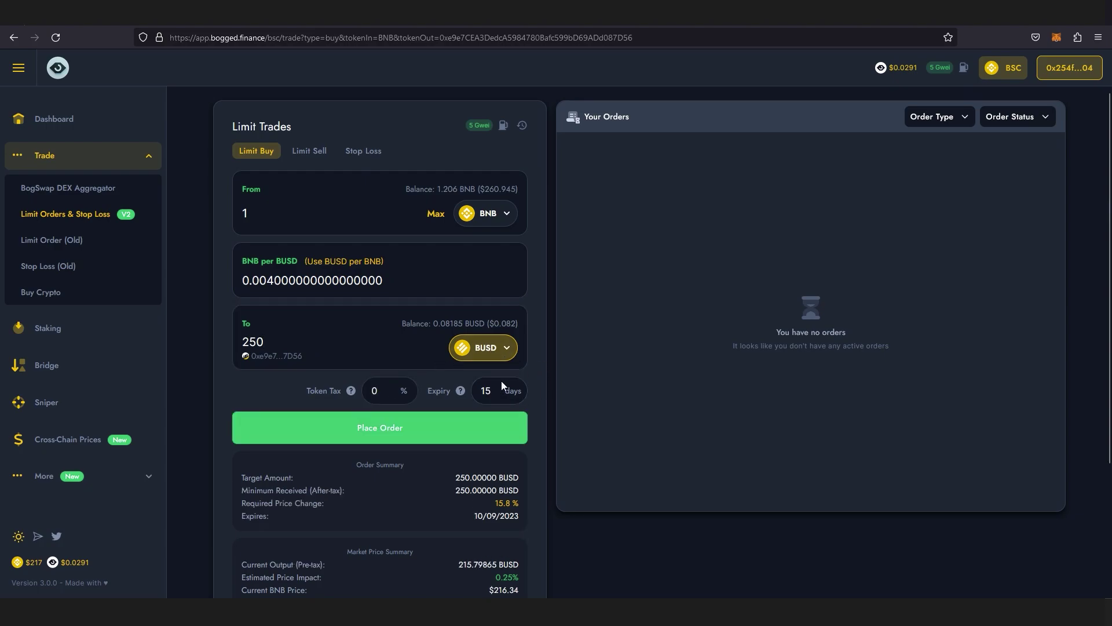
drag(504, 387, 388, 385)
text(15)
scroll(434, 310, down, 3)
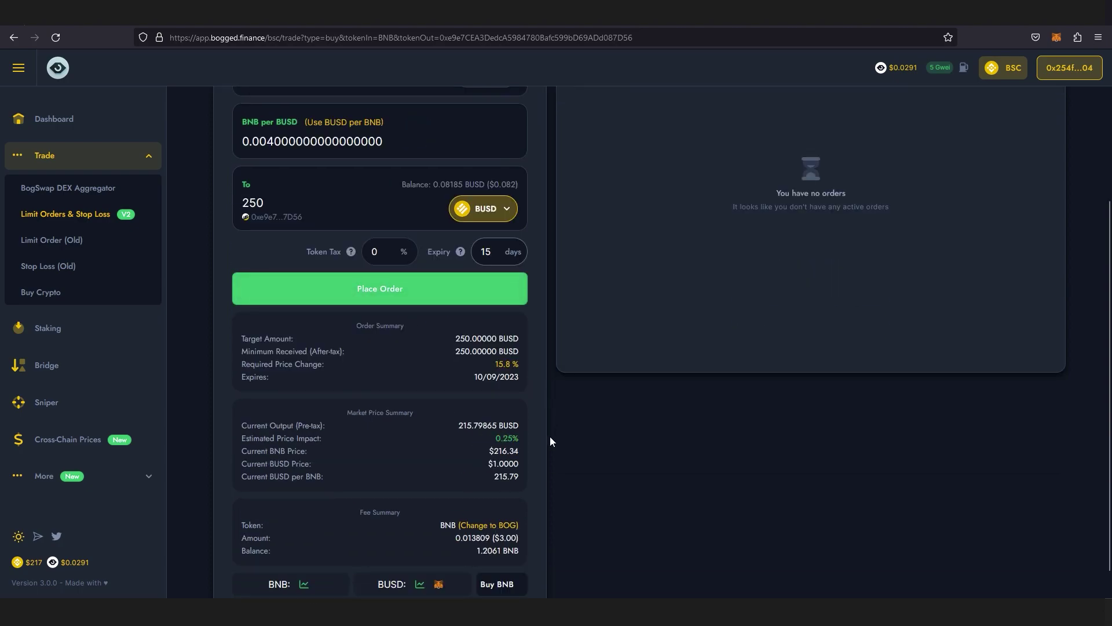
scroll(556, 431, up, 3)
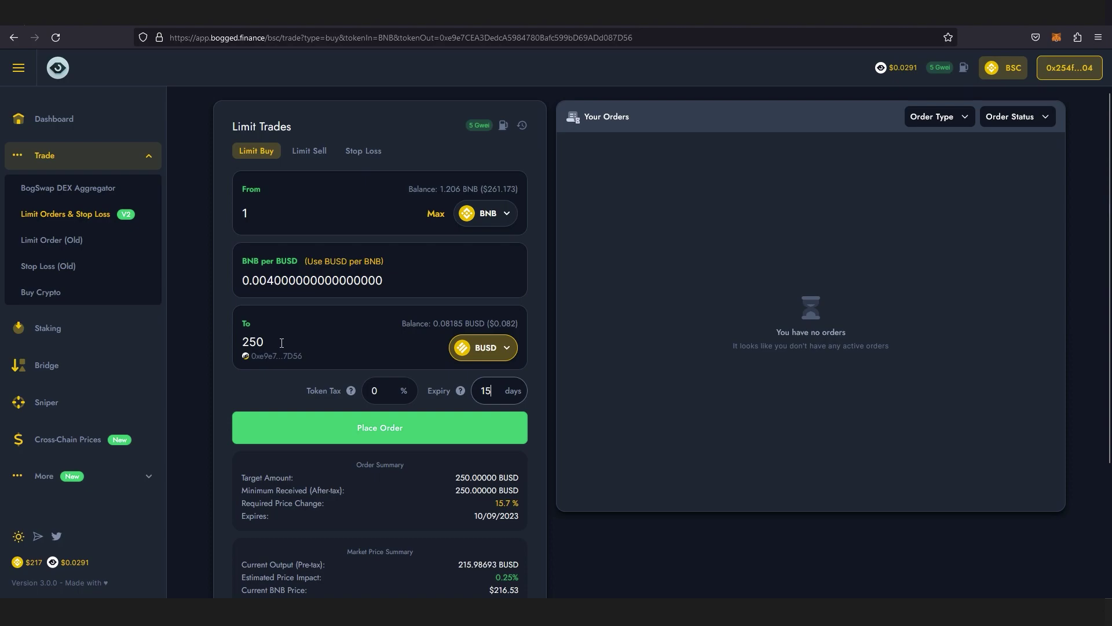
Reverse the pair to BUSD to BNB and fill in a limit buy of 1 BNB for 200 BUSD
click(310, 150)
click(256, 151)
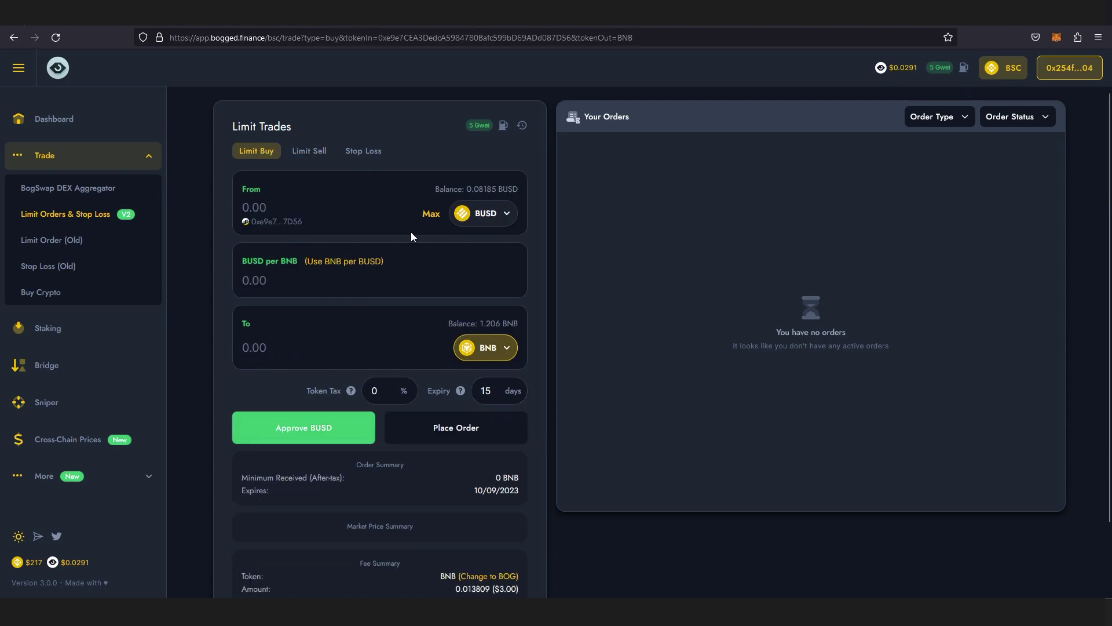
click(283, 344)
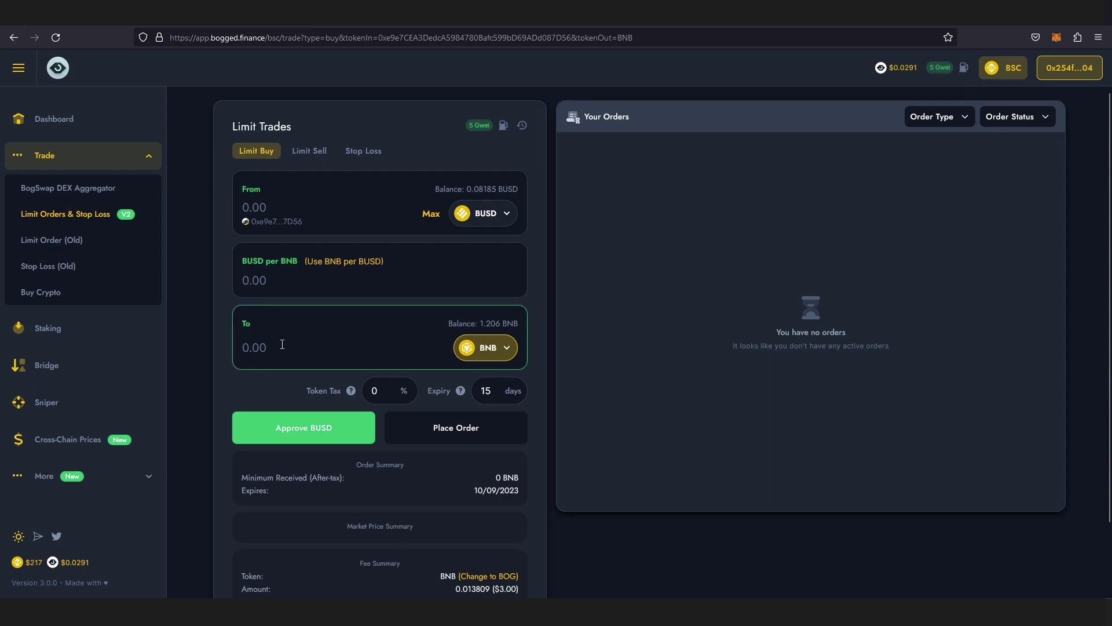
text(1)
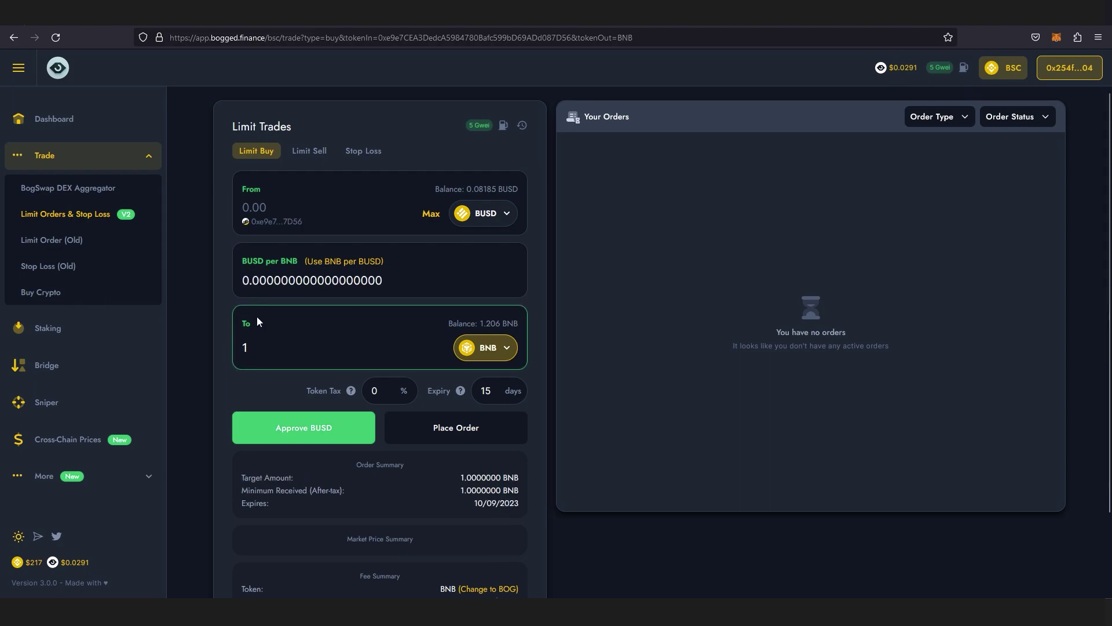
click(314, 232)
text(200)
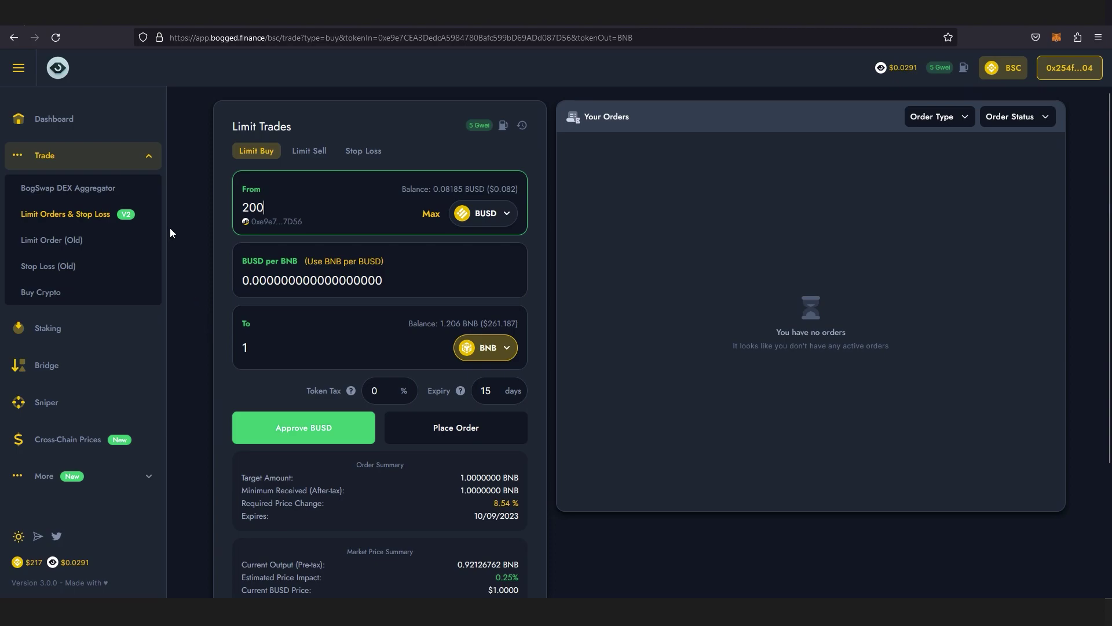
Review the supported chains once more from the completed limit buy form, leaving the current chain selected
click(1005, 67)
scroll(501, 348, down, 2)
scroll(504, 428, up, 2)
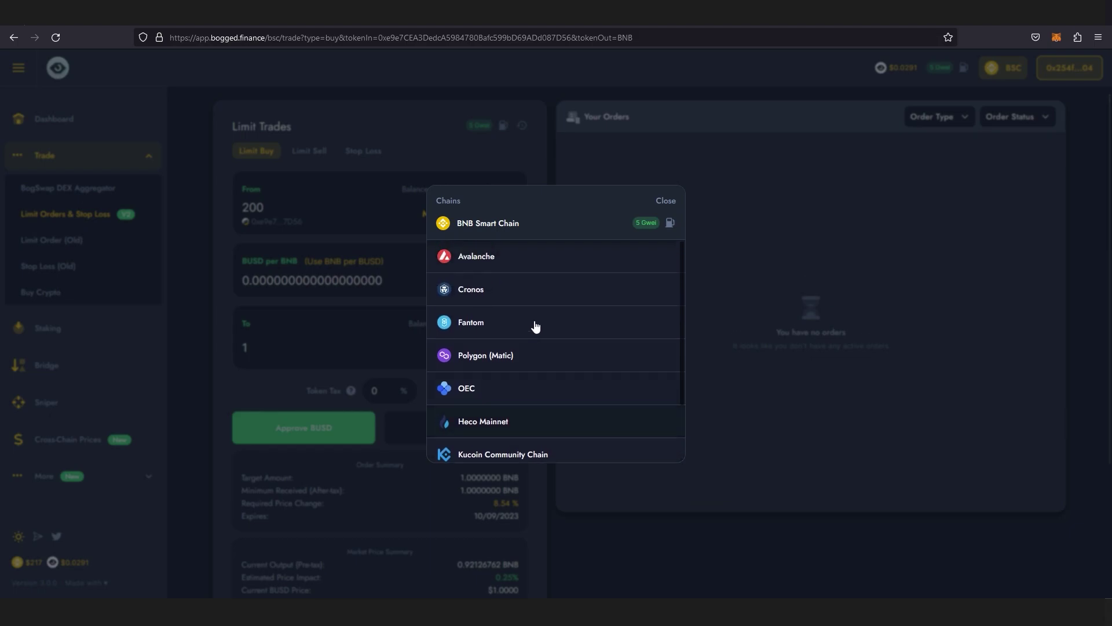
click(744, 269)
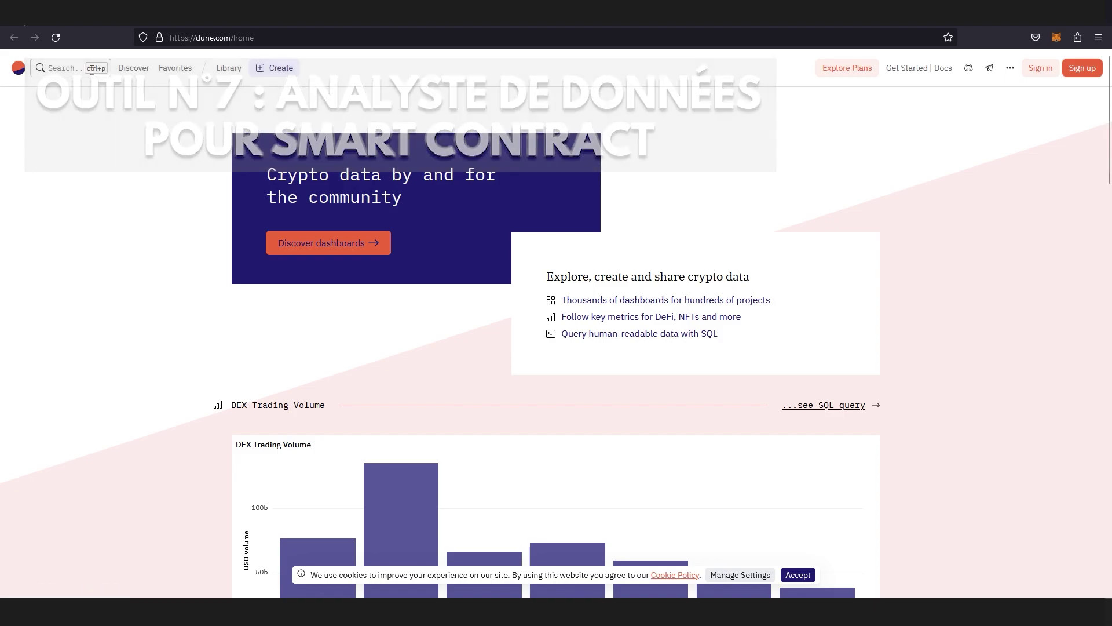
Search Dune's dashboards for "horde" and open the most-starred HORDE dashboard
click(55, 64)
text(horde)
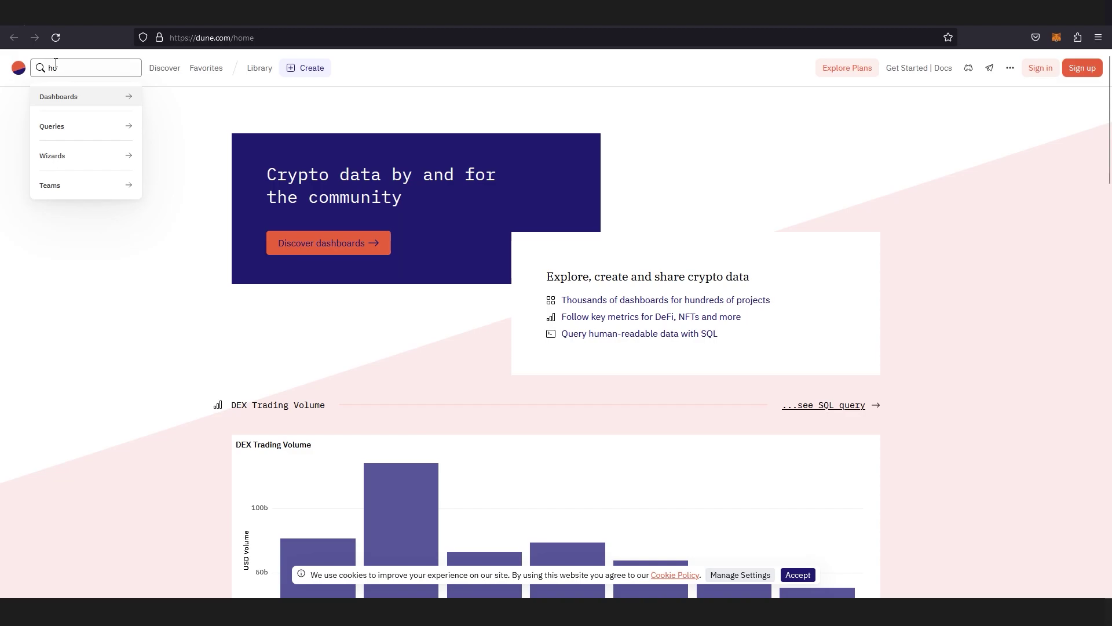
click(88, 92)
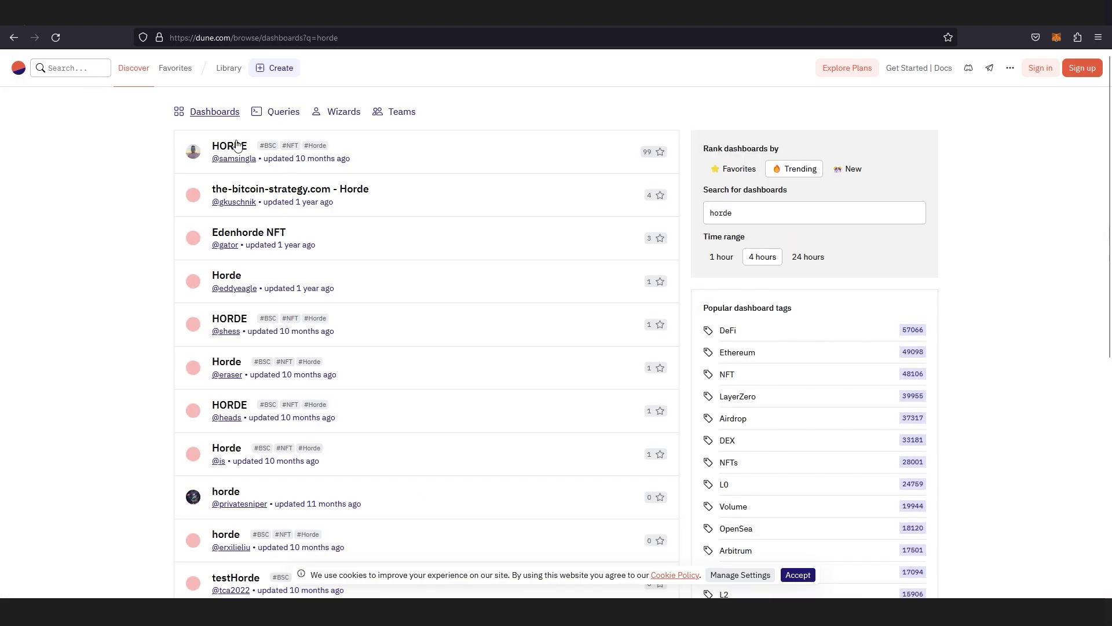
click(235, 146)
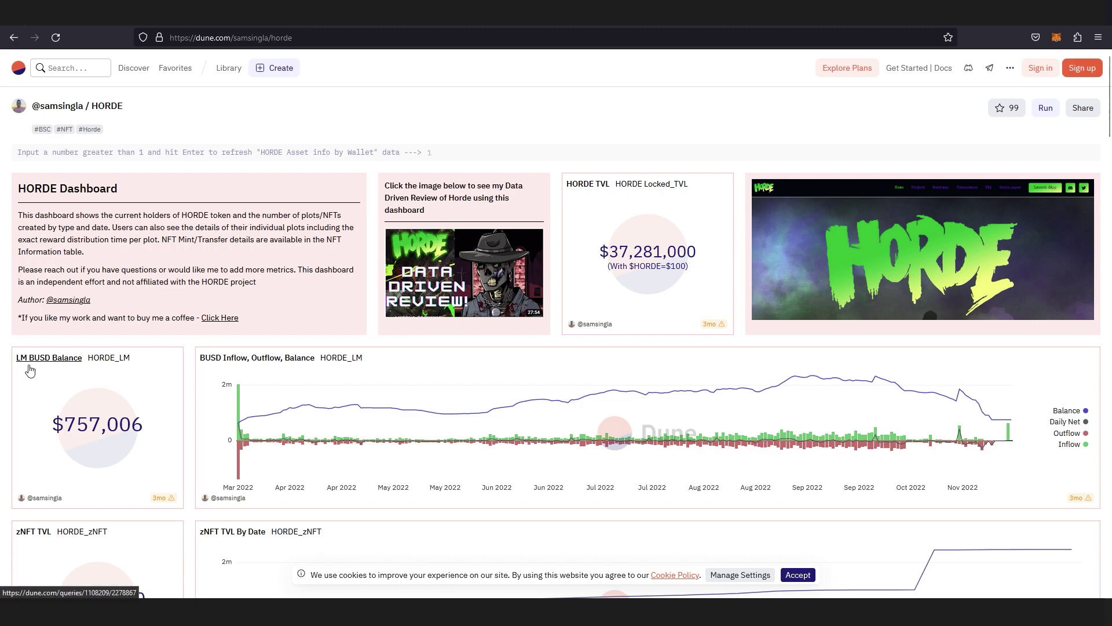
Examine the HORDE dashboard's TVL, zNFT, plot, top-wallet, token-holder and asset-by-wallet charts and tables
scroll(156, 416, down, 5)
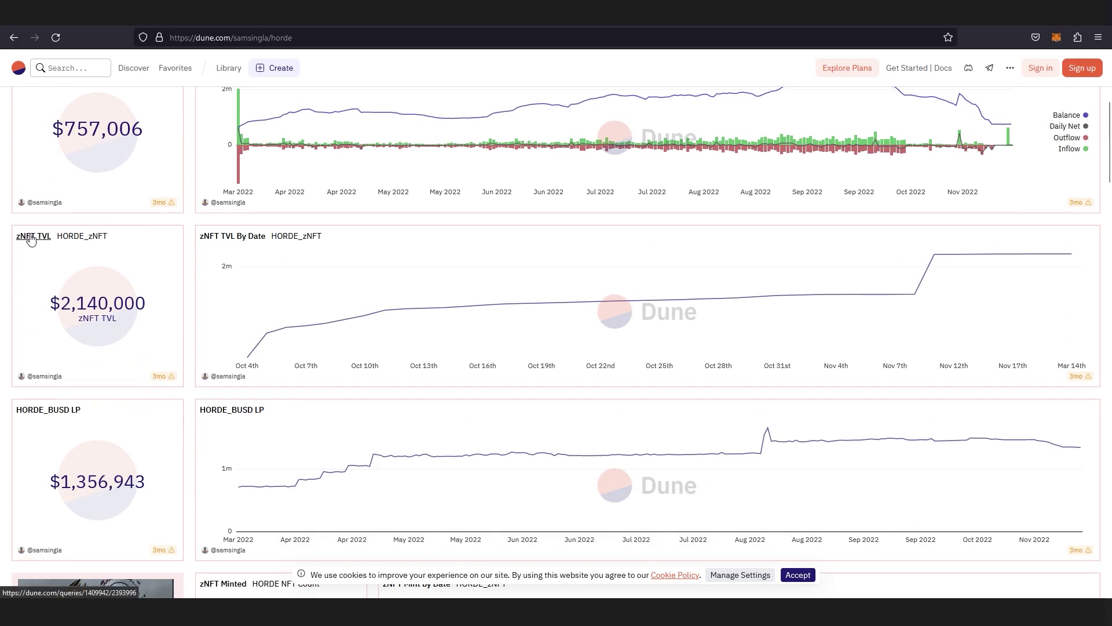
scroll(164, 274, down, 3)
drag(48, 305, 155, 310)
click(149, 312)
scroll(148, 313, down, 1)
scroll(146, 309, down, 3)
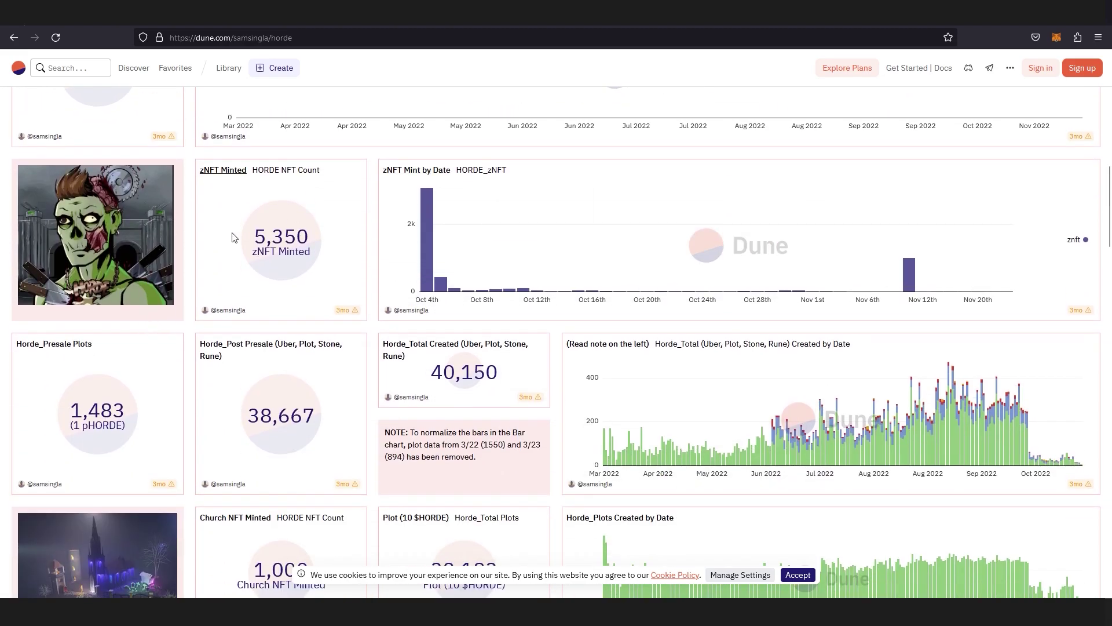
scroll(535, 454, down, 10)
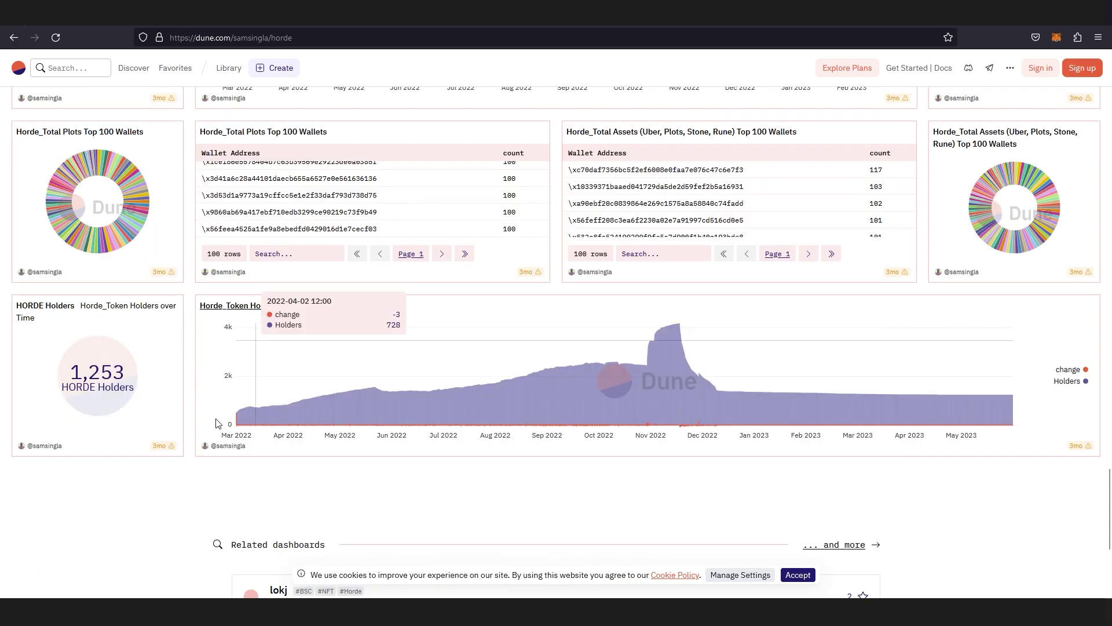
scroll(489, 276, up, 15)
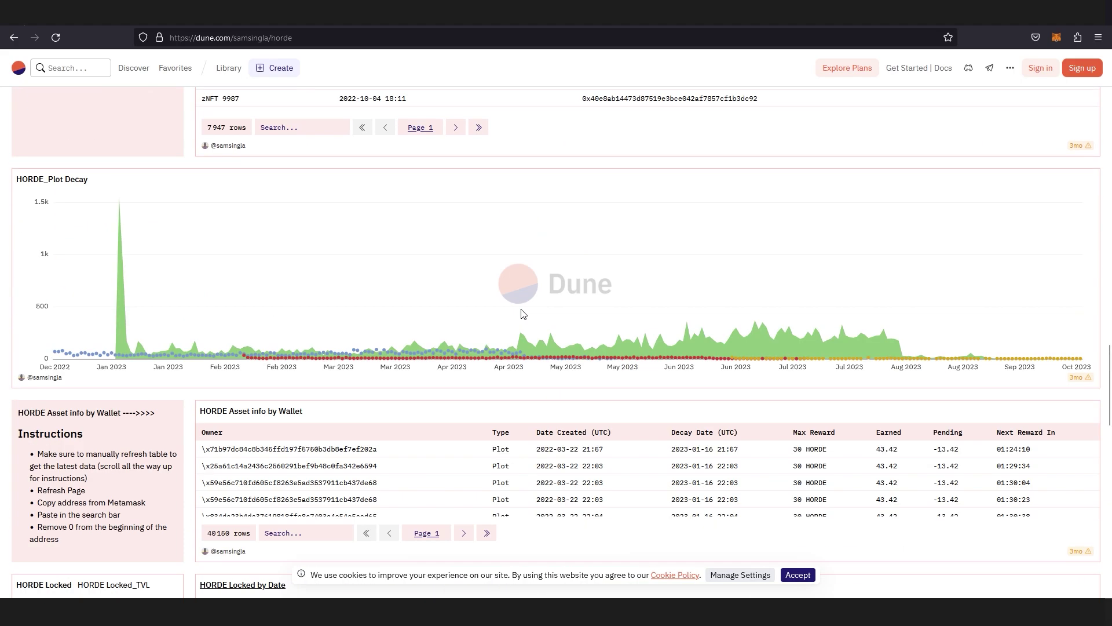
scroll(488, 276, up, 10)
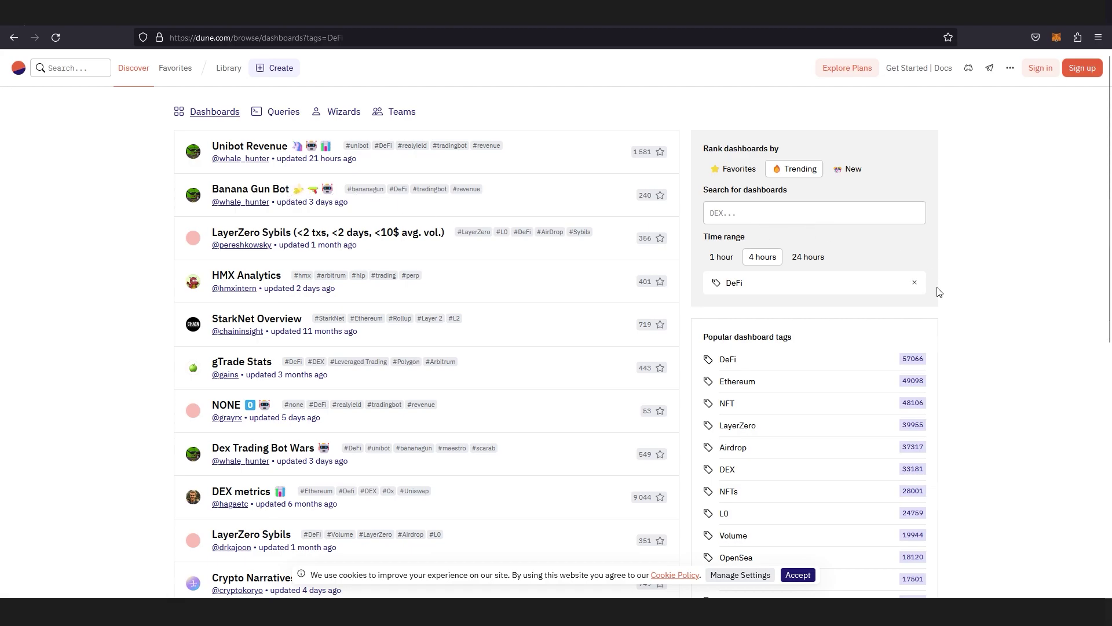
Remove the DeFi tag filter and search the dashboards for EMP, DRIP and ELEp in turn
click(915, 284)
click(718, 213)
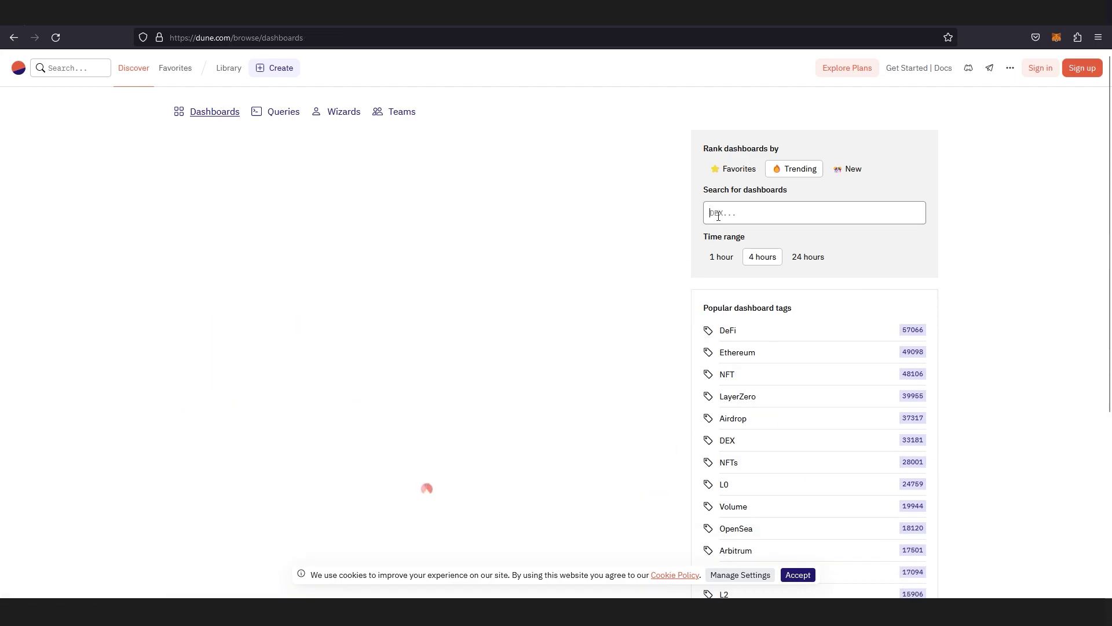
text(DR)
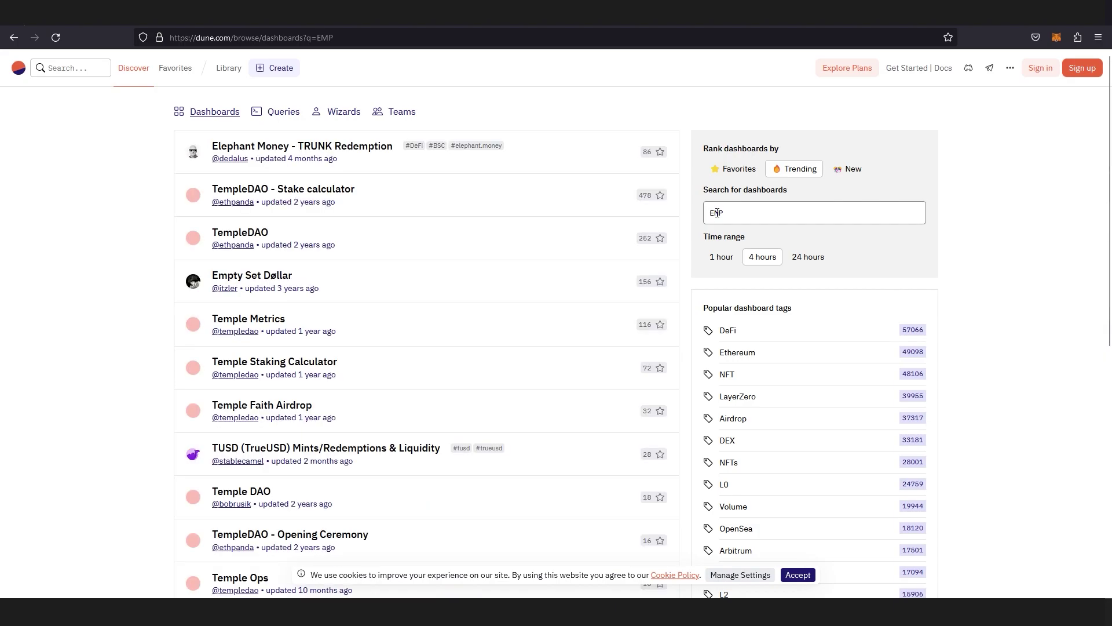
text(IP)
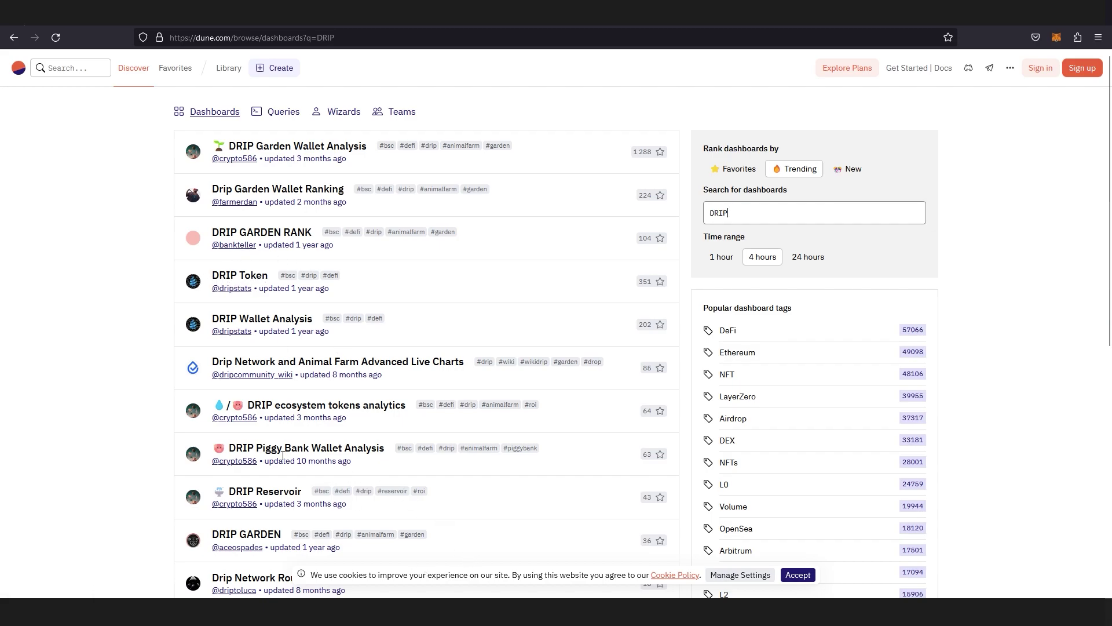
key(ctrl+a)
text(ELEp)
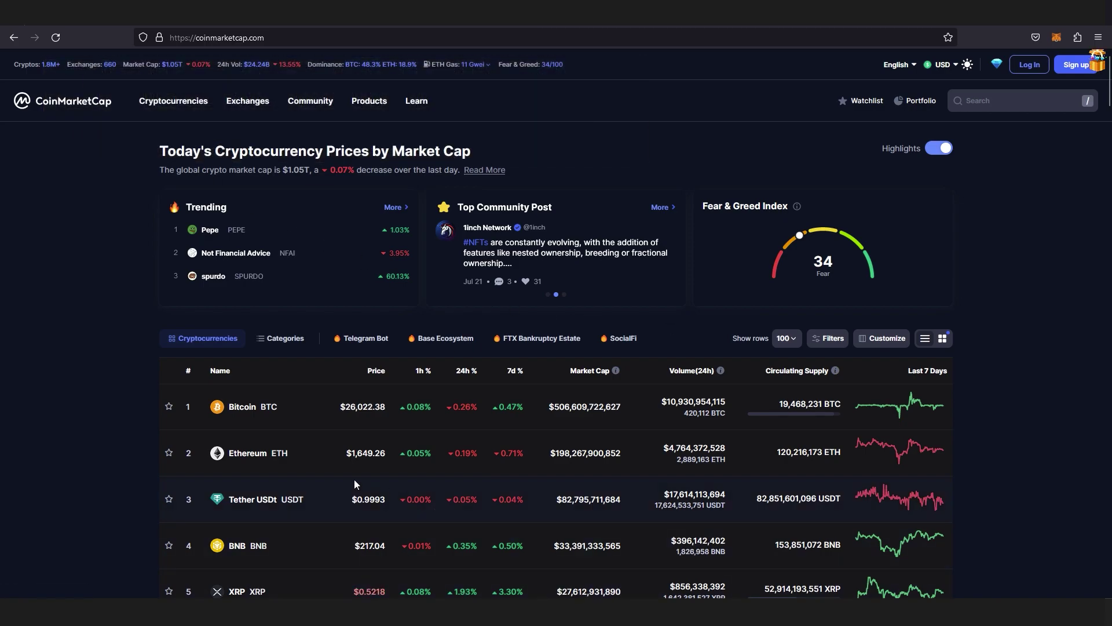
Look over CoinMarketCap's list of cryptocurrency prices by market cap and switch to the DEX Screener page
scroll(449, 432, down, 6)
scroll(201, 579, up, 6)
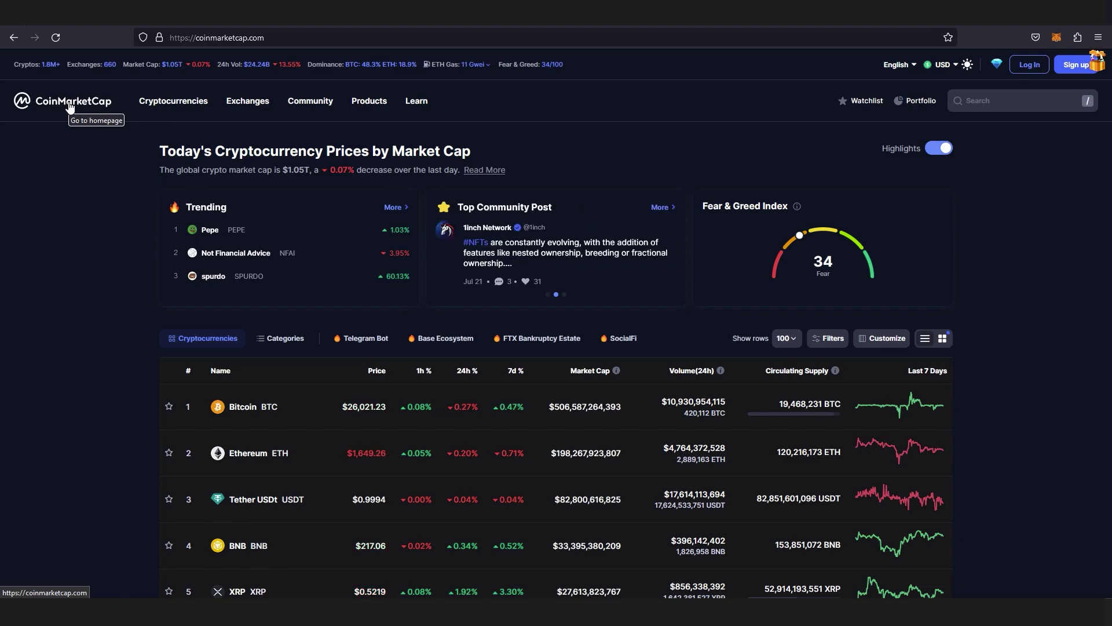
click(203, 14)
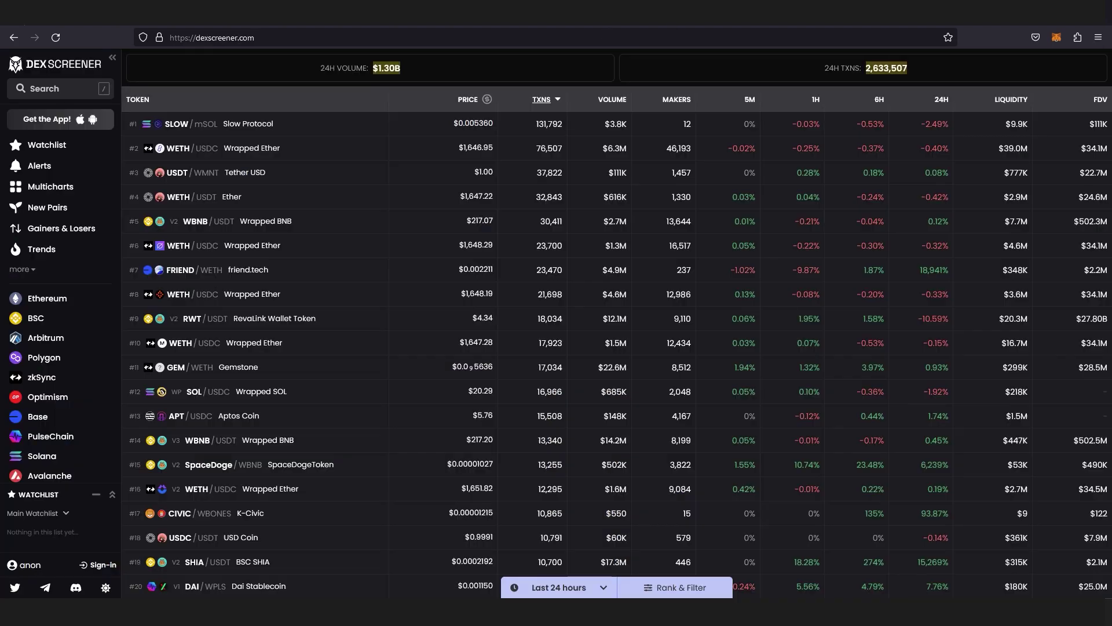